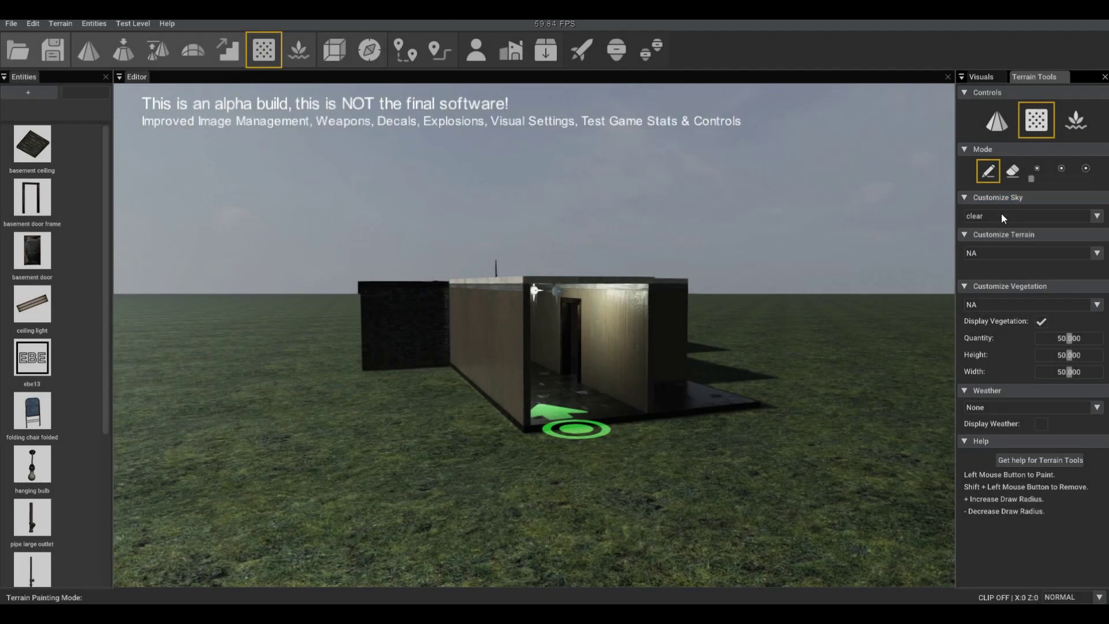
# - Try the golden and night sky presets, and return the sky to clear
pyautogui.click(1000, 215)
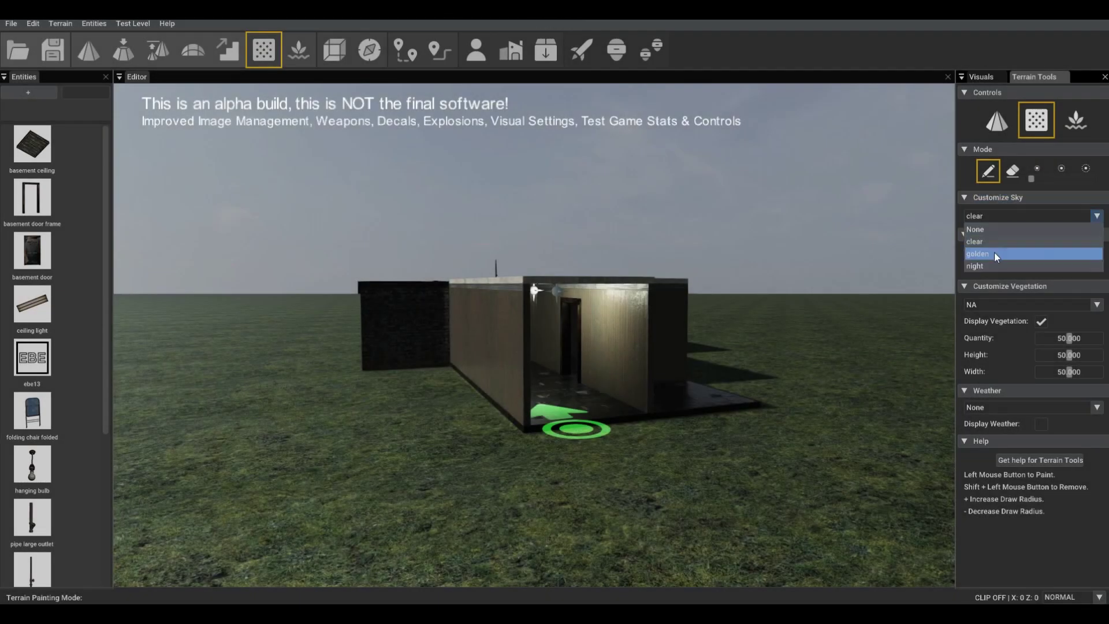
pyautogui.click(994, 254)
pyautogui.click(997, 218)
pyautogui.click(991, 265)
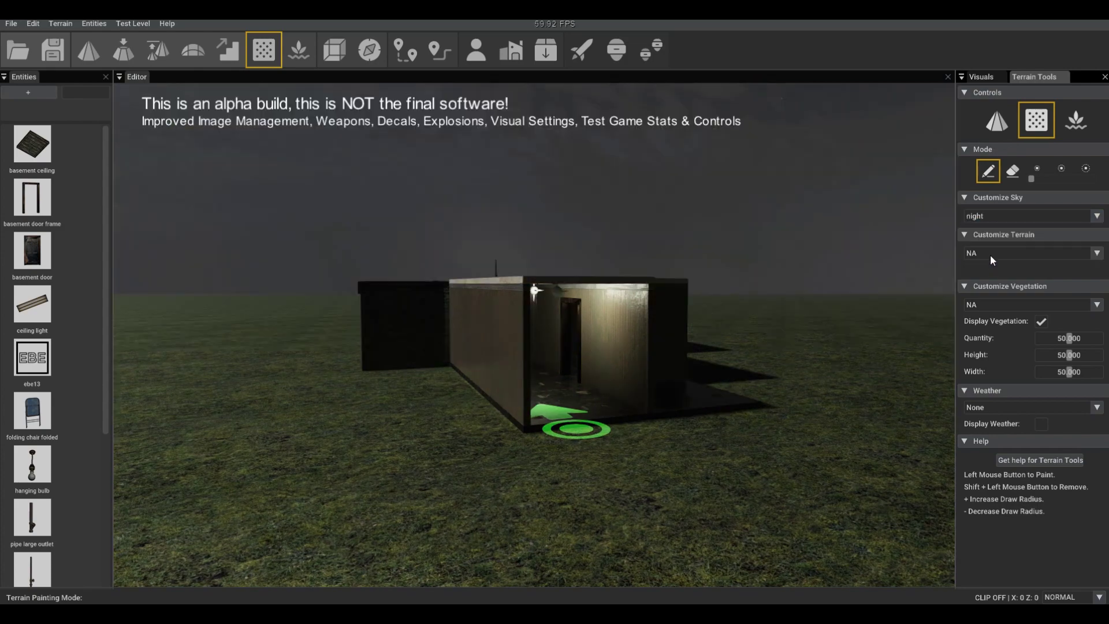
pyautogui.click(989, 217)
pyautogui.click(985, 240)
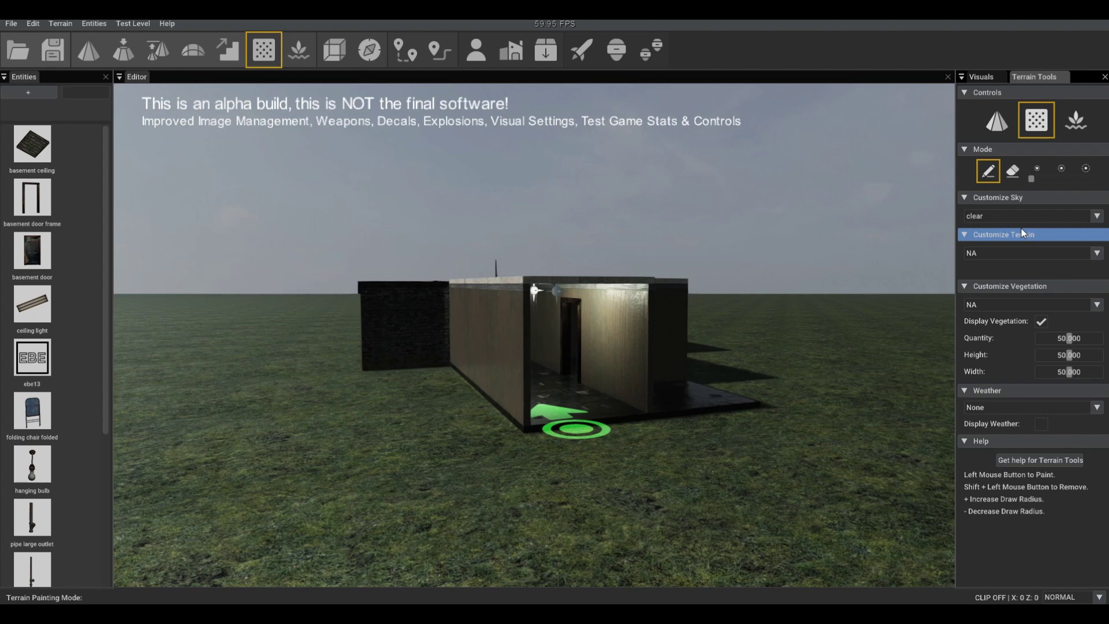
# - Check the visual settings and set the terrain's sky preset to None so its colours and clouds can be customized
pyautogui.click(982, 77)
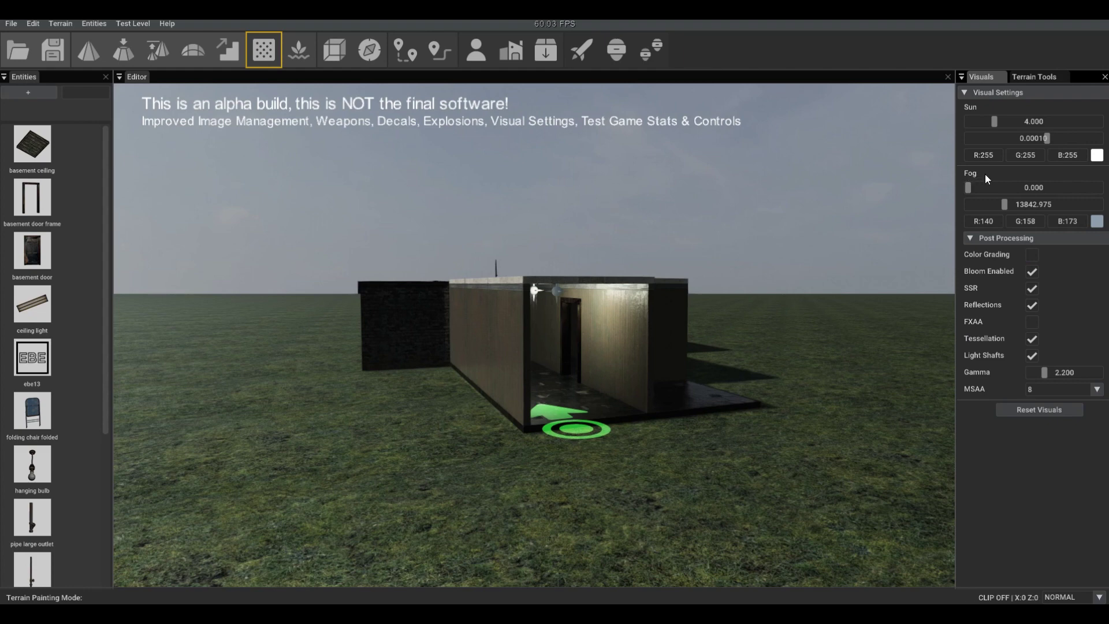
pyautogui.click(1027, 78)
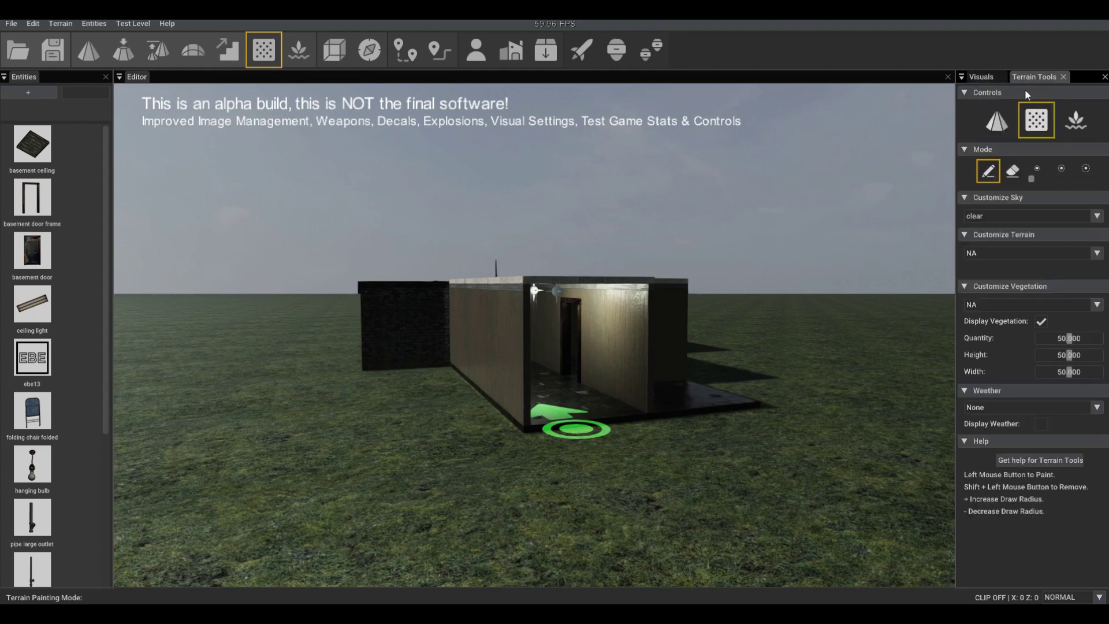
pyautogui.click(1017, 216)
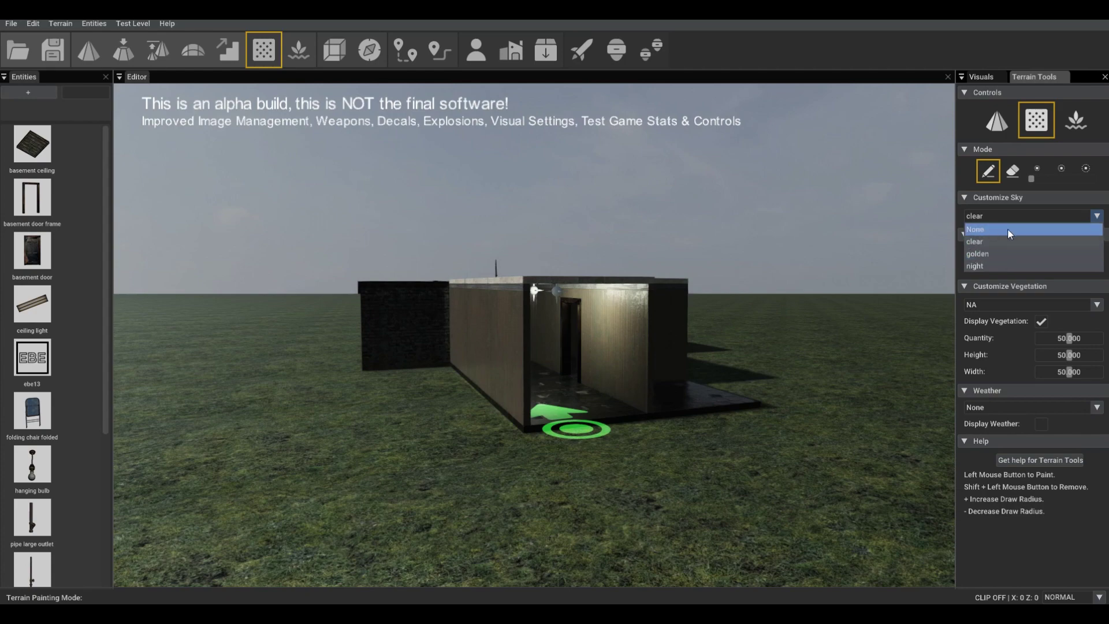
pyautogui.click(1007, 229)
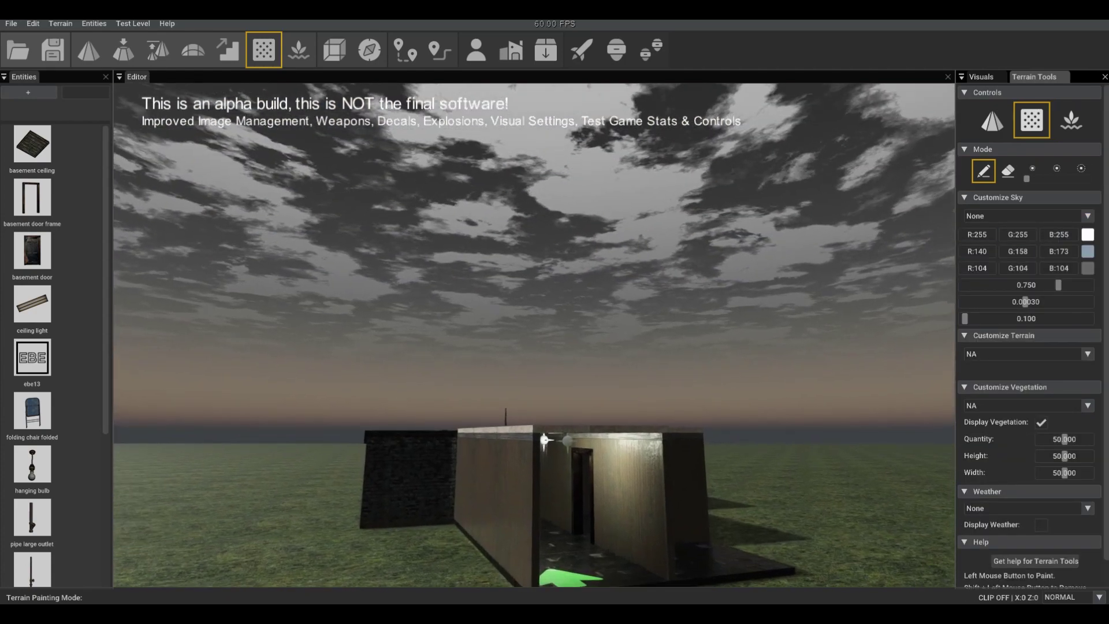
pyautogui.moveTo(725, 341)
pyautogui.mouseDown(button='right')
pyautogui.moveTo(495, 369)
pyautogui.moveTo(725, 341)
pyautogui.moveTo(725, 370)
pyautogui.moveTo(725, 341)
pyautogui.mouseUp(button='right')
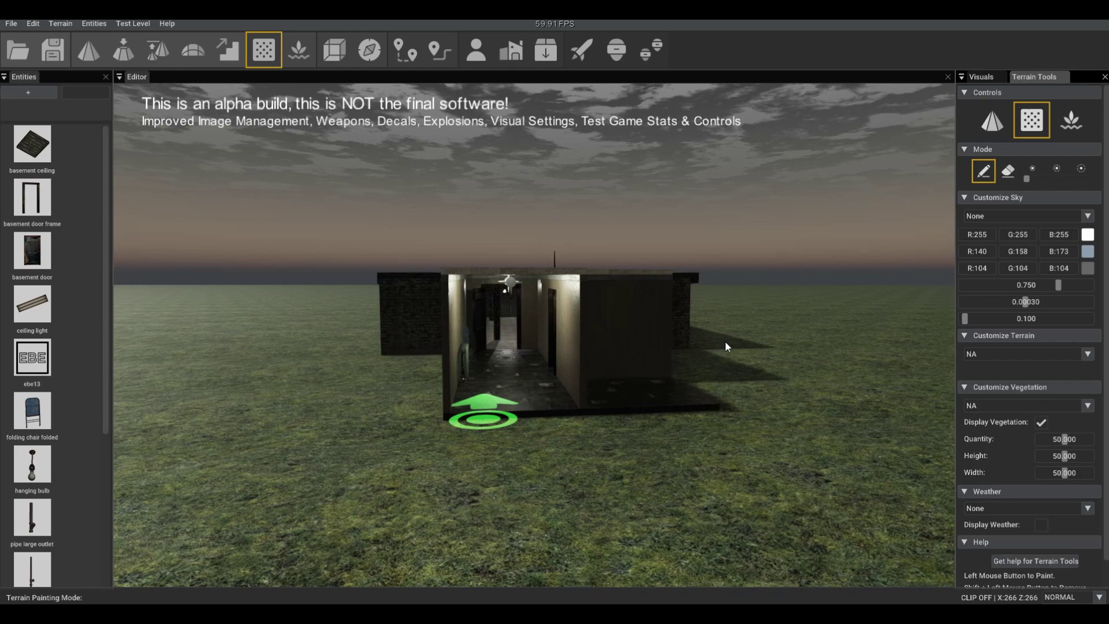
# - Start testing the level, walk around the building, look up at the sky and bring up the in-game settings overlay
pyautogui.click(581, 50)
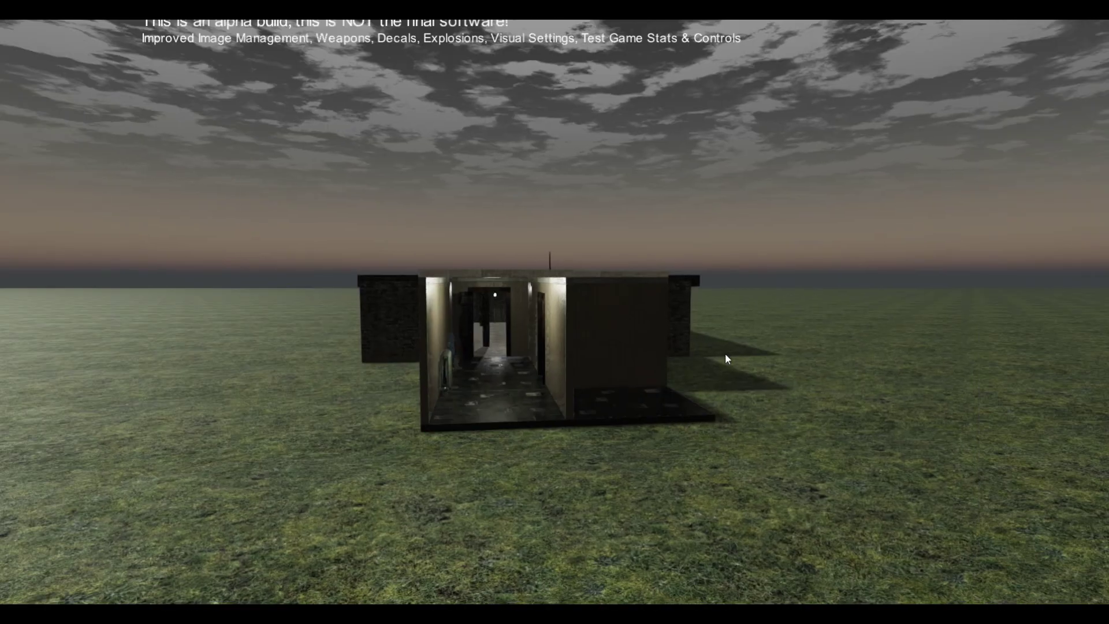
pyautogui.press('s')
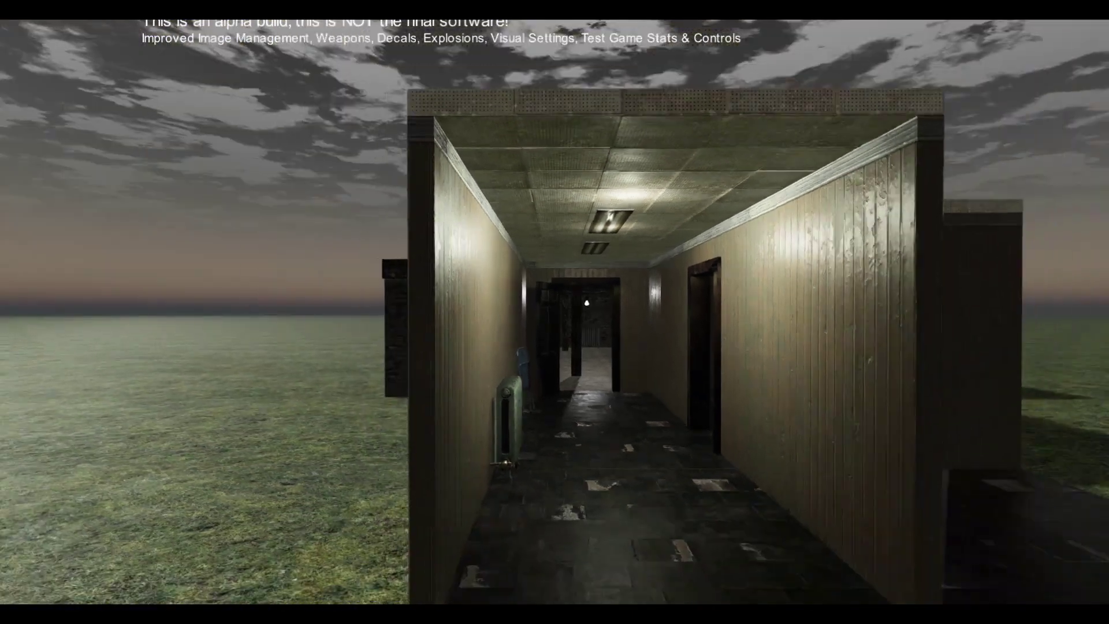
pyautogui.press('s')
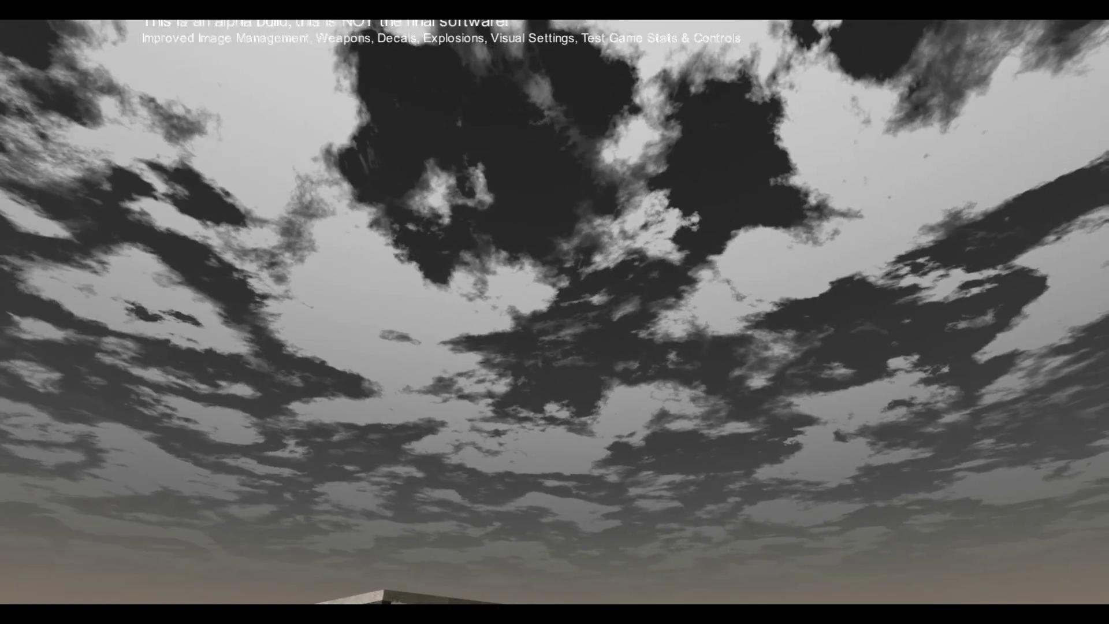
pyautogui.press('a')
pyautogui.press('Tab')
pyautogui.press('Tab')
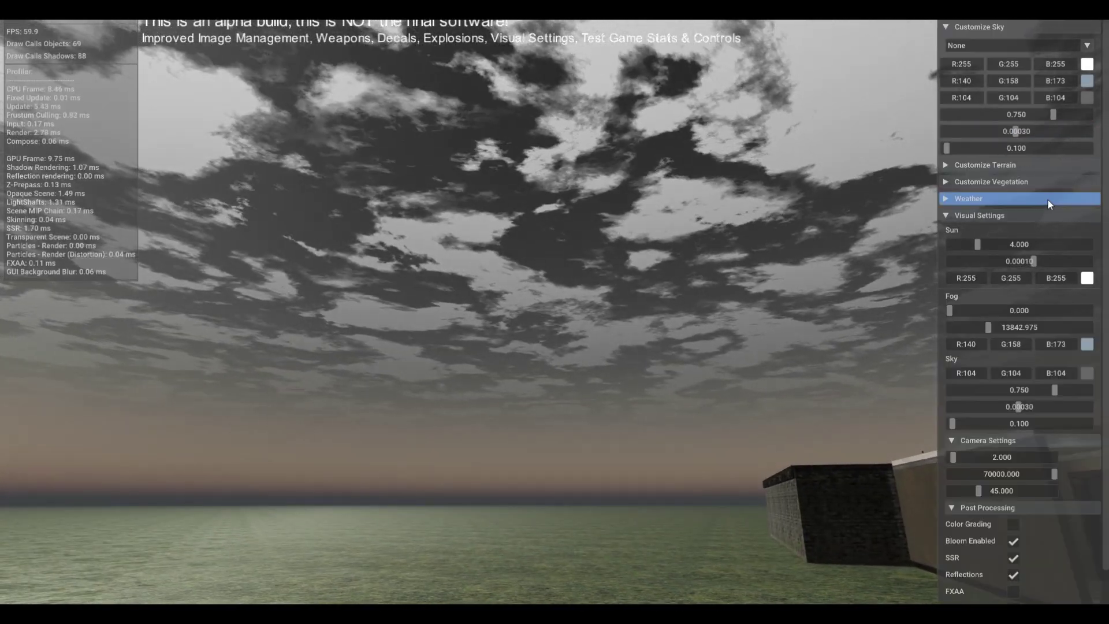
pyautogui.scroll(-1, 1047, 198)
pyautogui.scroll(1, 1047, 198)
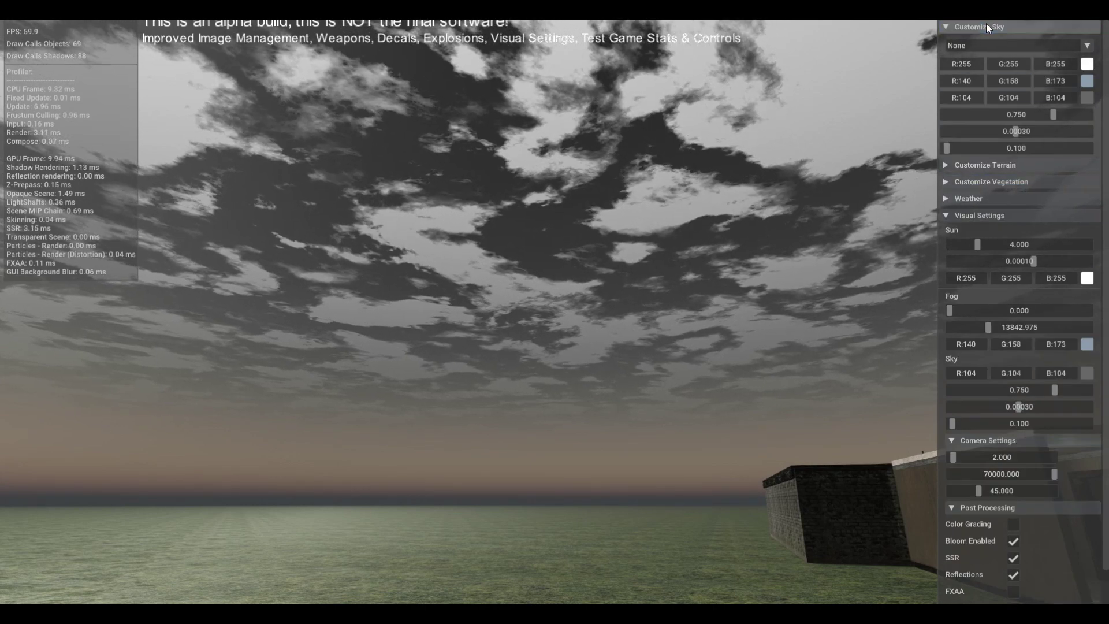
# - Collapse all the overlay's settings sections and expand only the visual settings and sky customization
pyautogui.click(986, 26)
pyautogui.click(985, 92)
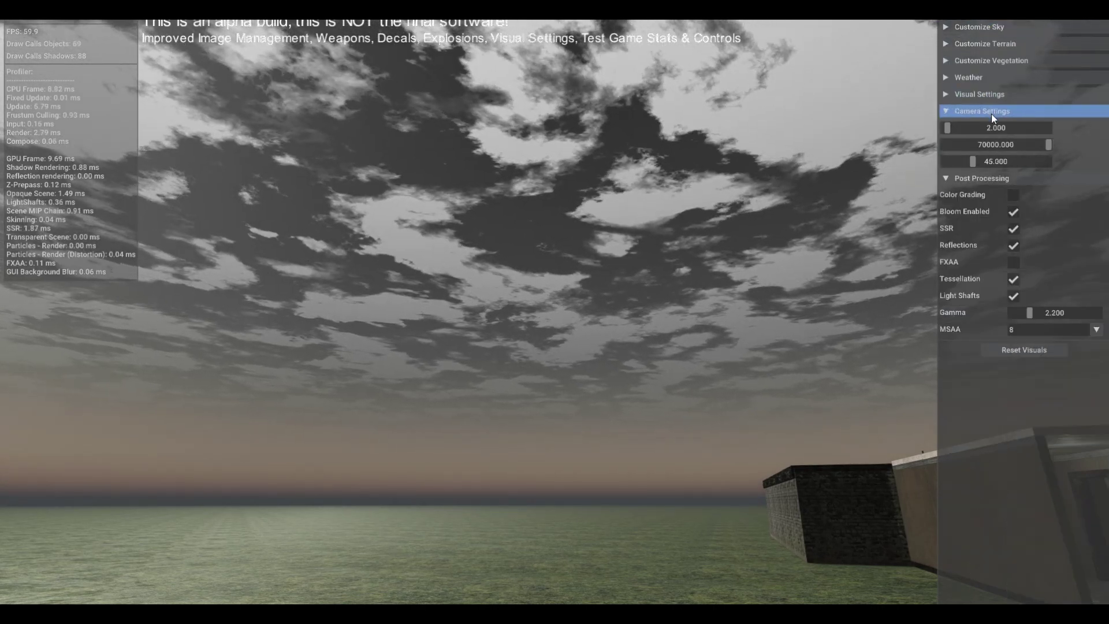
pyautogui.click(990, 112)
pyautogui.click(994, 129)
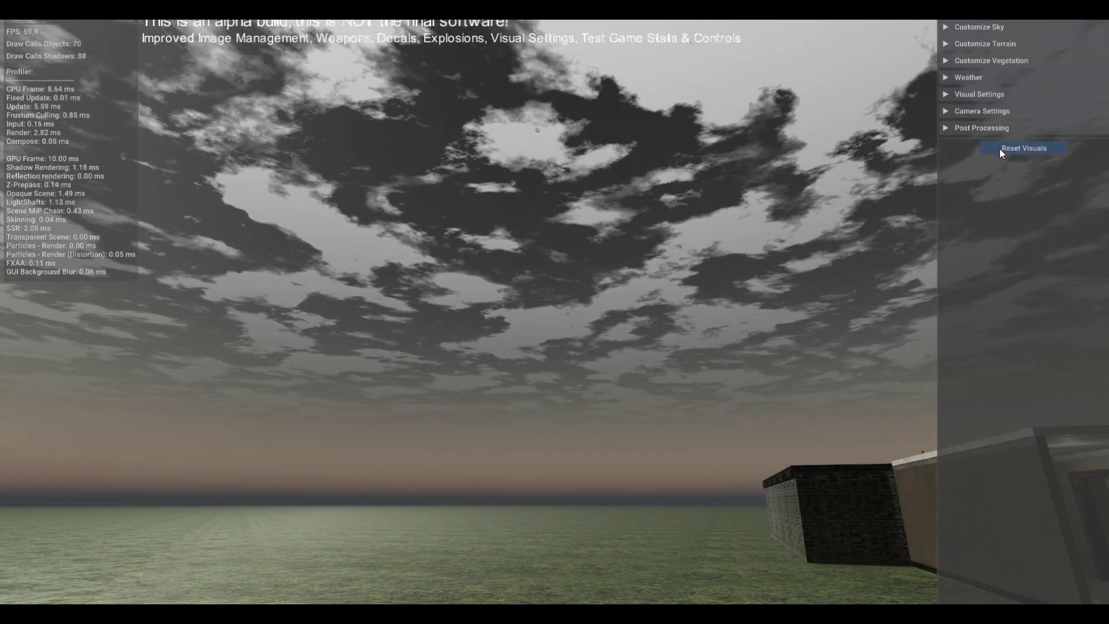
pyautogui.click(996, 93)
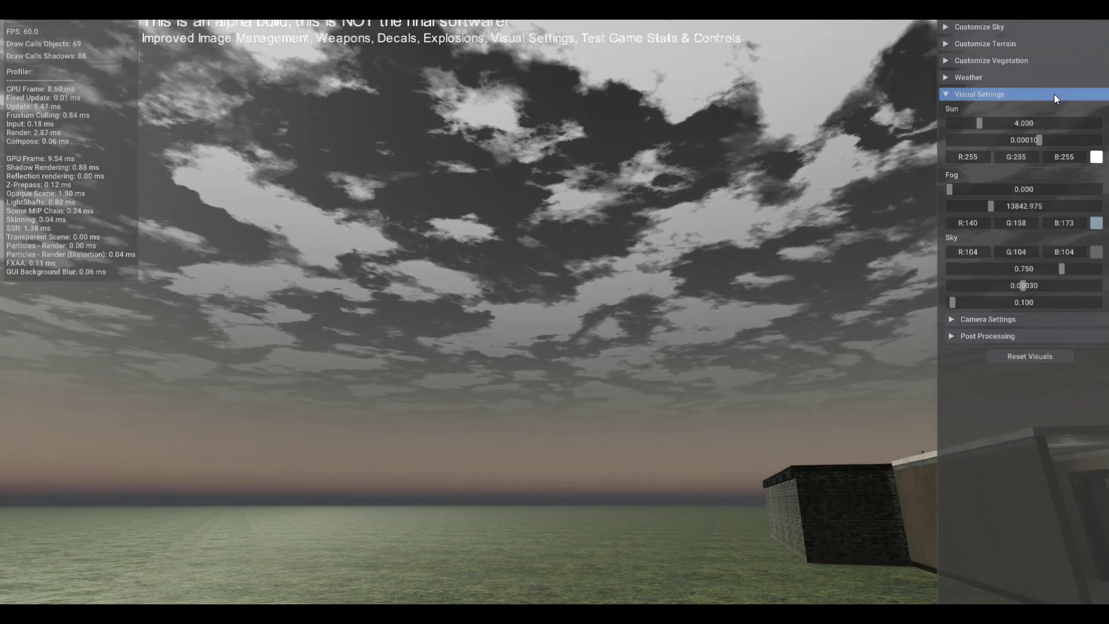
pyautogui.click(1008, 29)
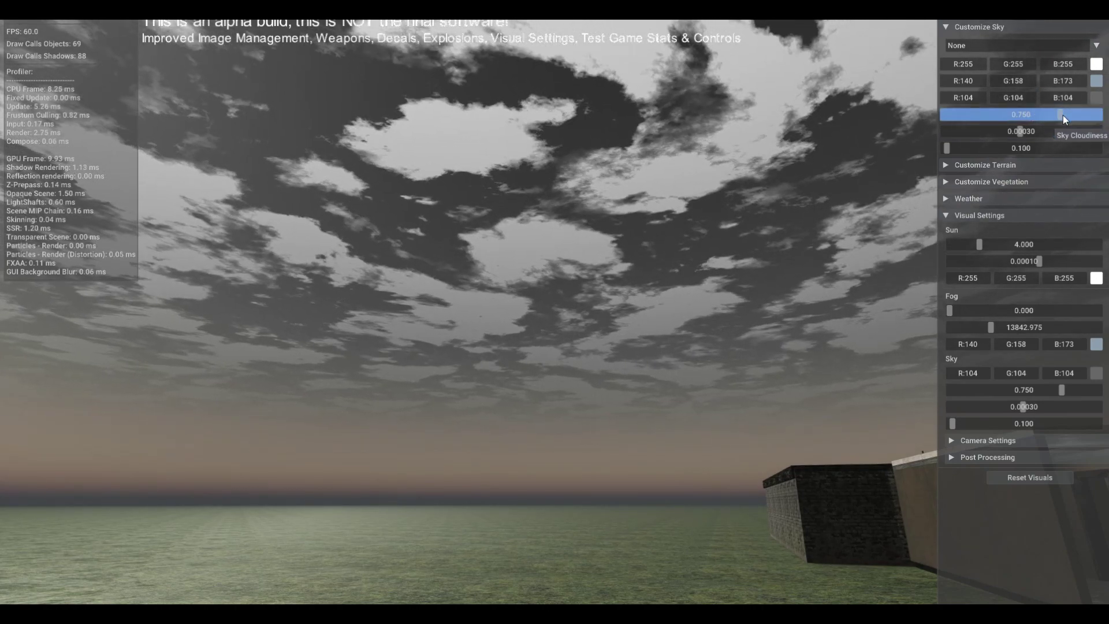
# - Customize the sky with cloudiness 0.739, the value below it 0.00035, cloud speed 0.205 and sun colour RGB 252, 249, 249
pyautogui.moveTo(1059, 115); pyautogui.dragTo(1020, 146)
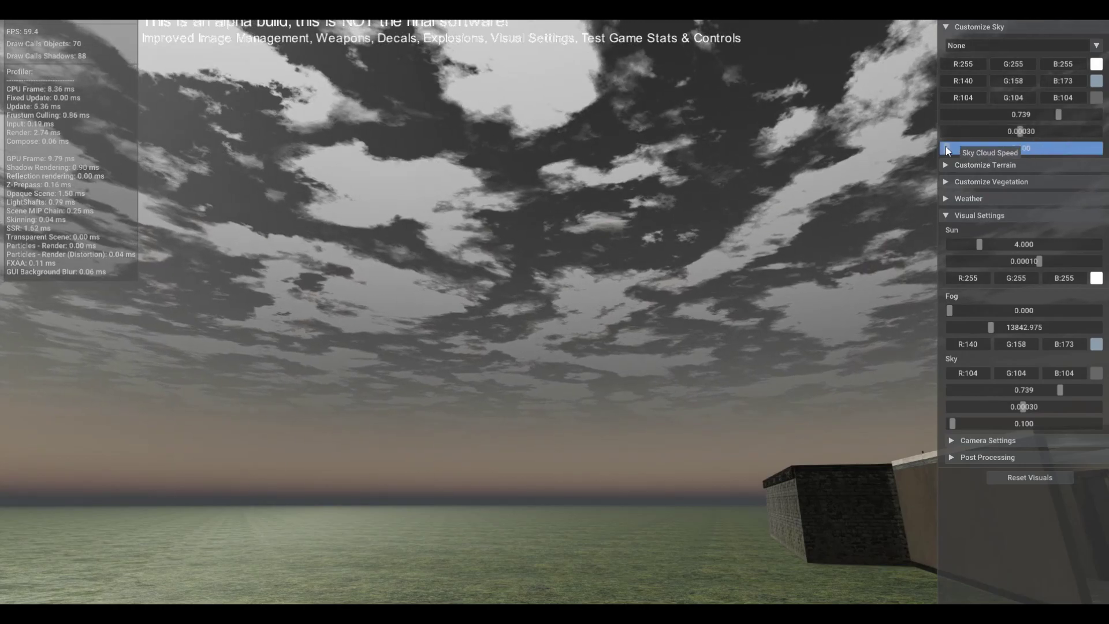
pyautogui.moveTo(945, 148); pyautogui.dragTo(1080, 156)
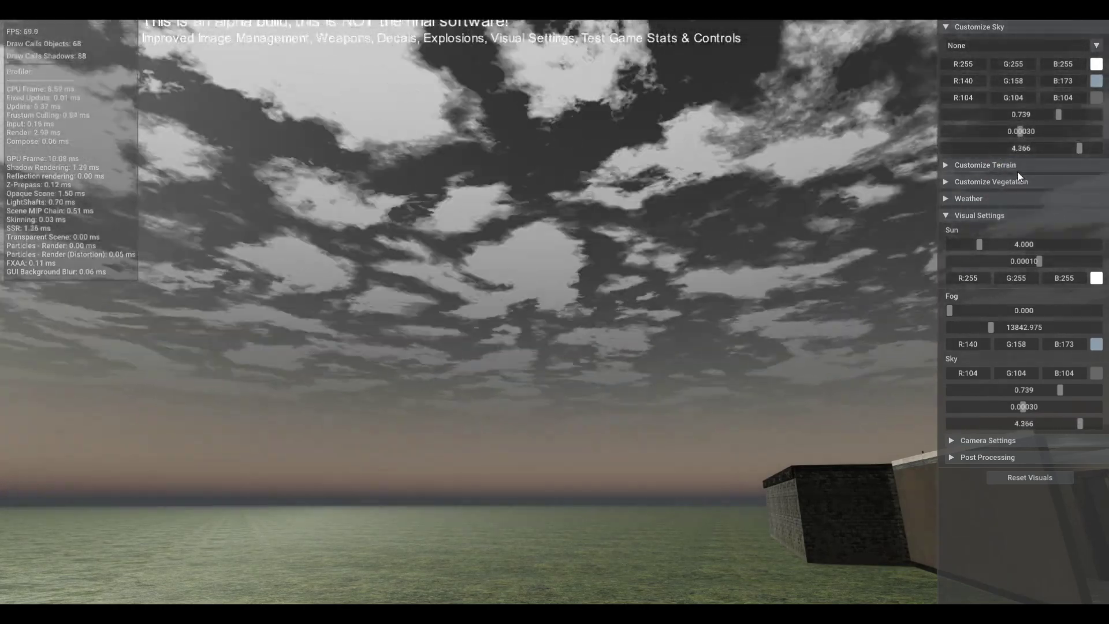
pyautogui.moveTo(1020, 131); pyautogui.dragTo(906, 79)
pyautogui.click(1096, 63)
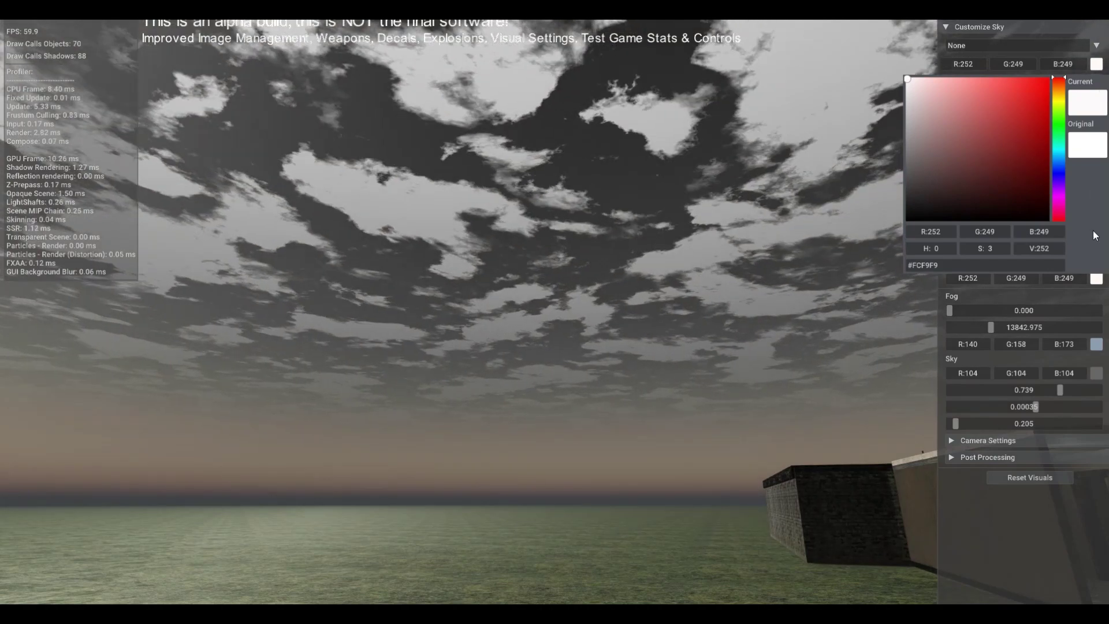
pyautogui.click(1079, 293)
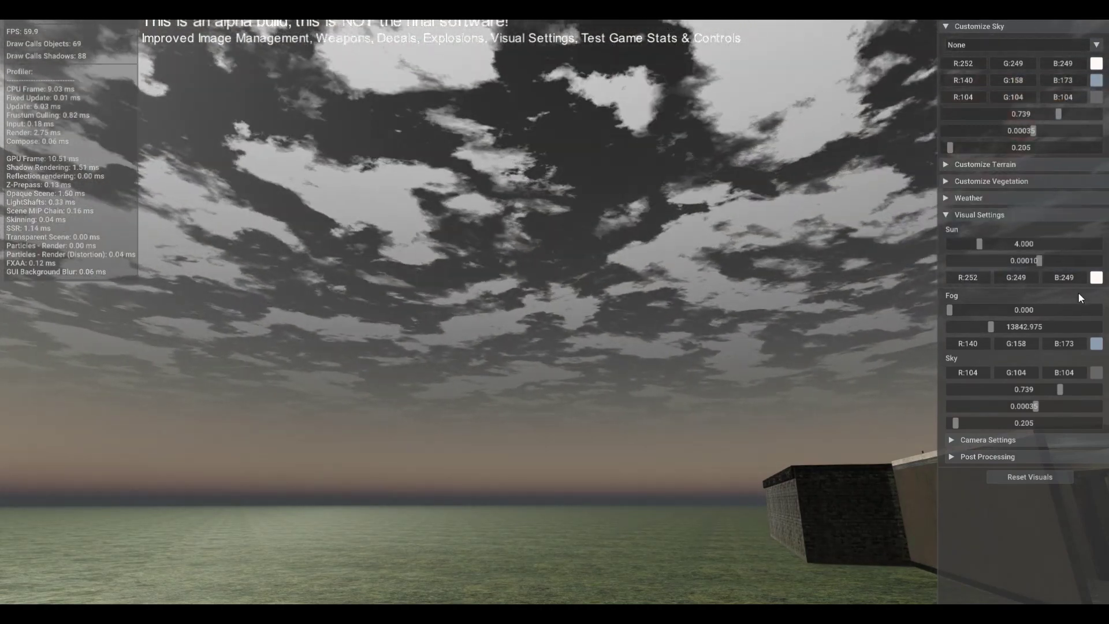
# - Move through the test level until the sun is in view, and reopen the settings overlay
pyautogui.press('d')
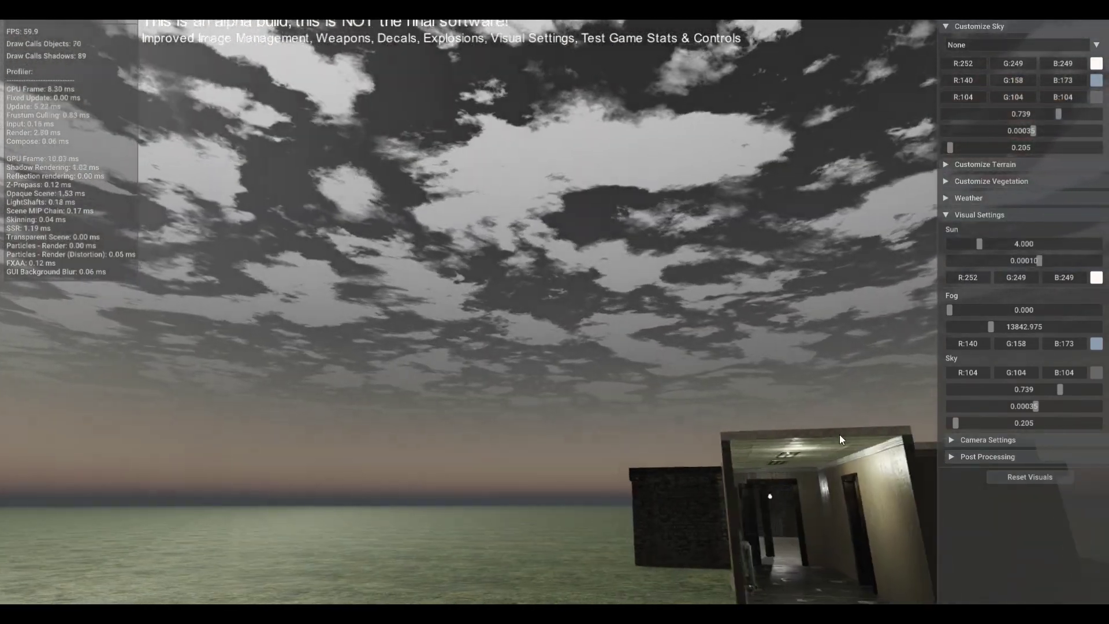
pyautogui.press('Escape')
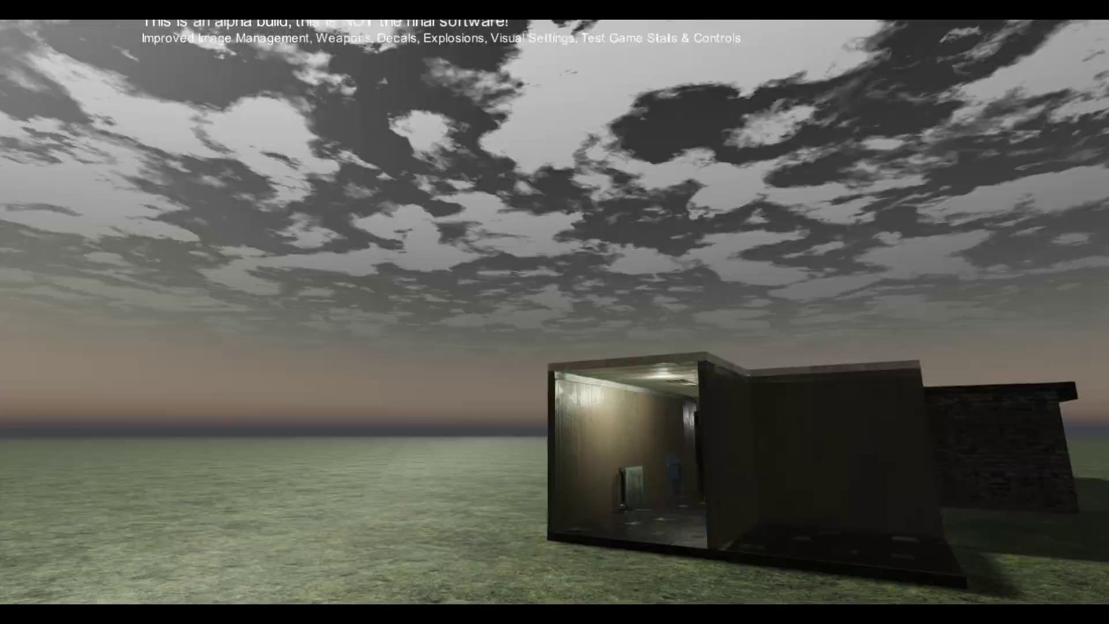
pyautogui.press('d')
pyautogui.press('s')
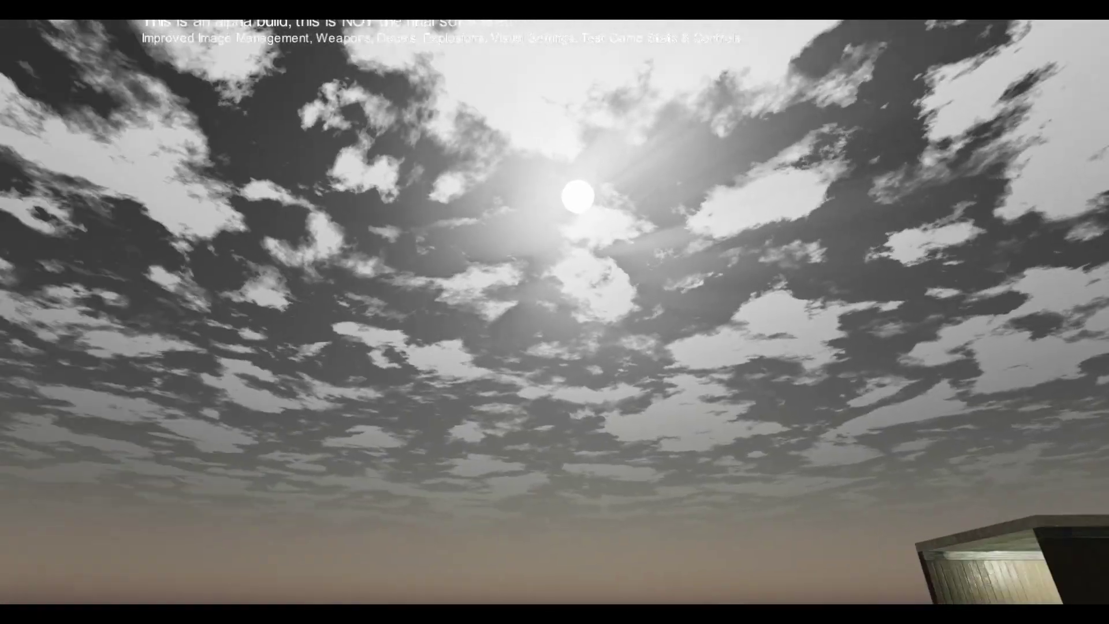
pyautogui.press('Escape')
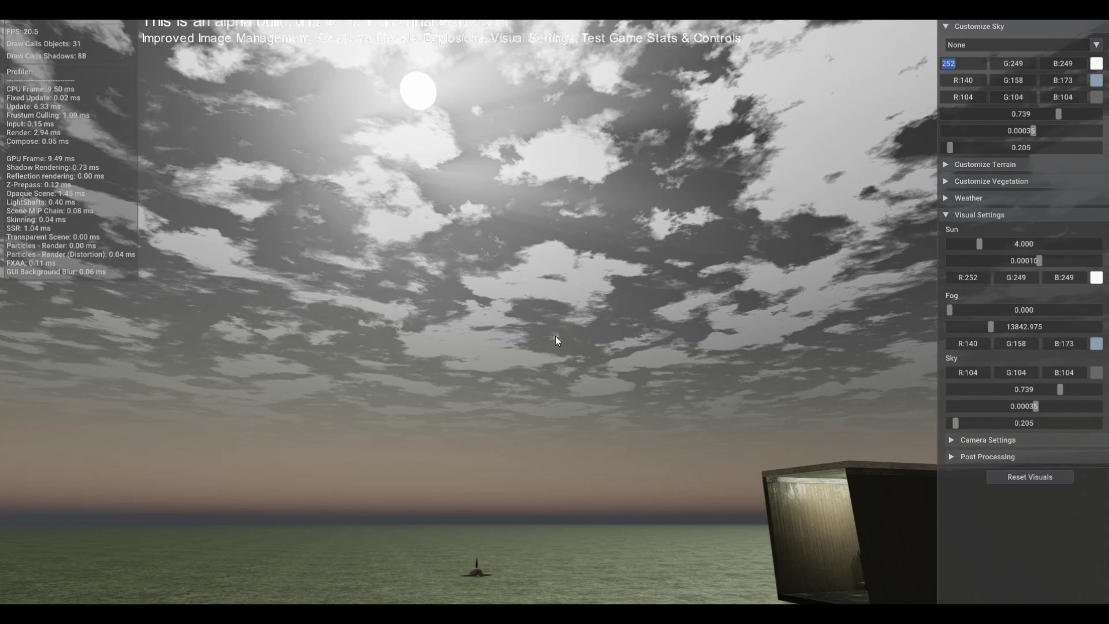
# - Set the sun's first value to 4.031 and its colour to RGB 241, 240, 240
pyautogui.moveTo(977, 244)
pyautogui.mouseDown()
pyautogui.moveTo(944, 243)
pyautogui.moveTo(1075, 254)
pyautogui.moveTo(964, 244)
pyautogui.moveTo(979, 247)
pyautogui.mouseUp()
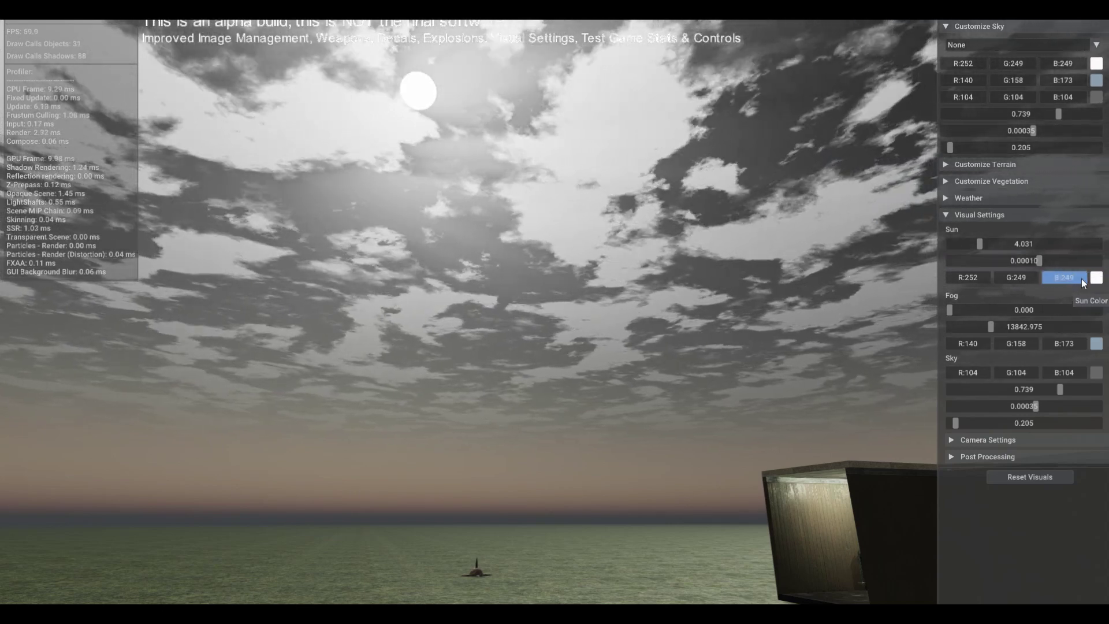
pyautogui.click(1097, 278)
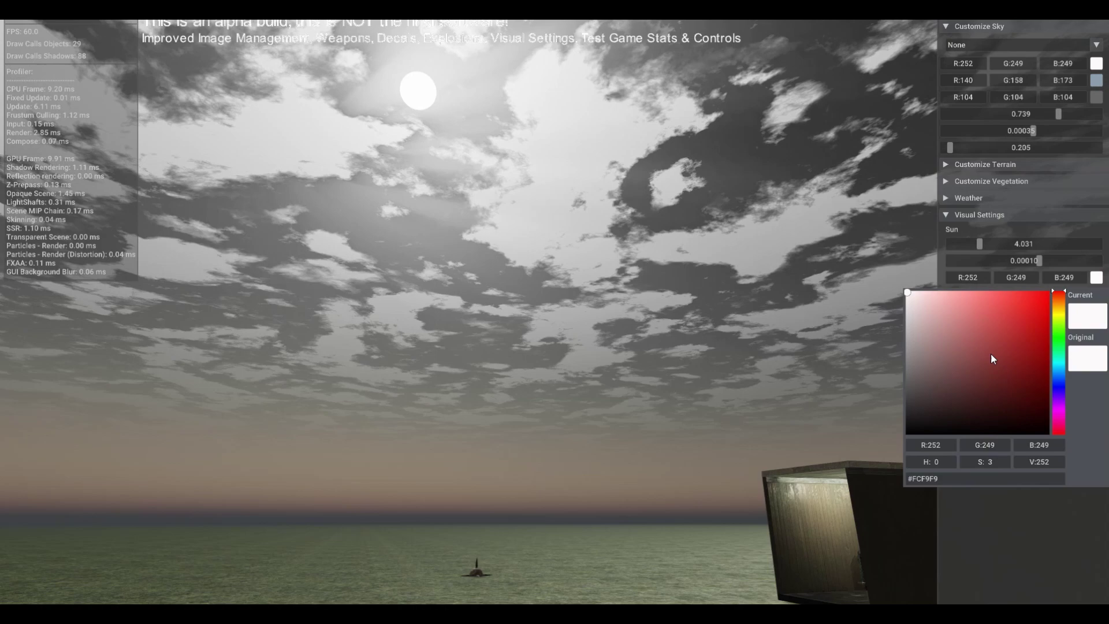
pyautogui.moveTo(990, 352)
pyautogui.mouseDown()
pyautogui.moveTo(913, 296)
pyautogui.moveTo(1060, 309)
pyautogui.mouseUp()
pyautogui.moveTo(989, 308); pyautogui.dragTo(906, 299)
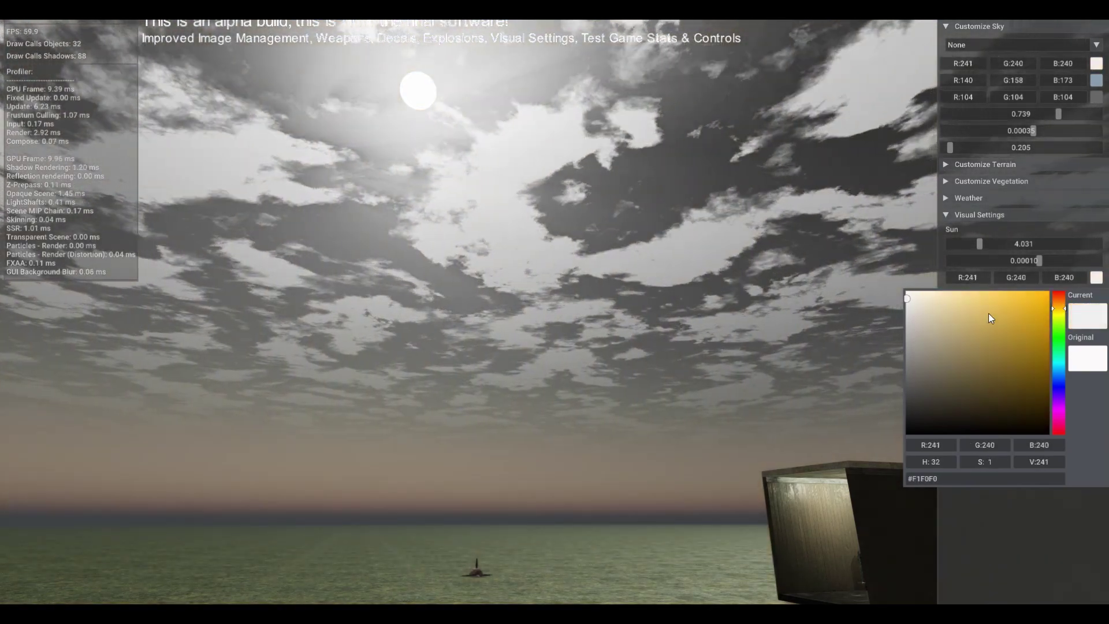
pyautogui.click(1058, 529)
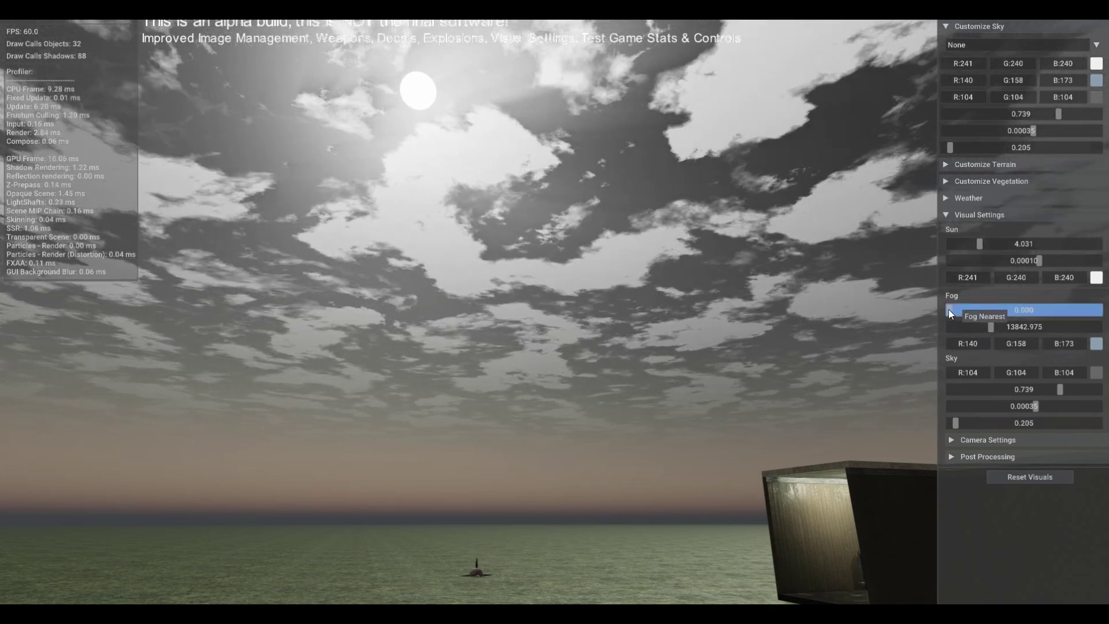
# - Set the fog distance to 968.992 and the fog colour to RGB 85, 89, 95
pyautogui.moveTo(998, 328); pyautogui.dragTo(951, 328)
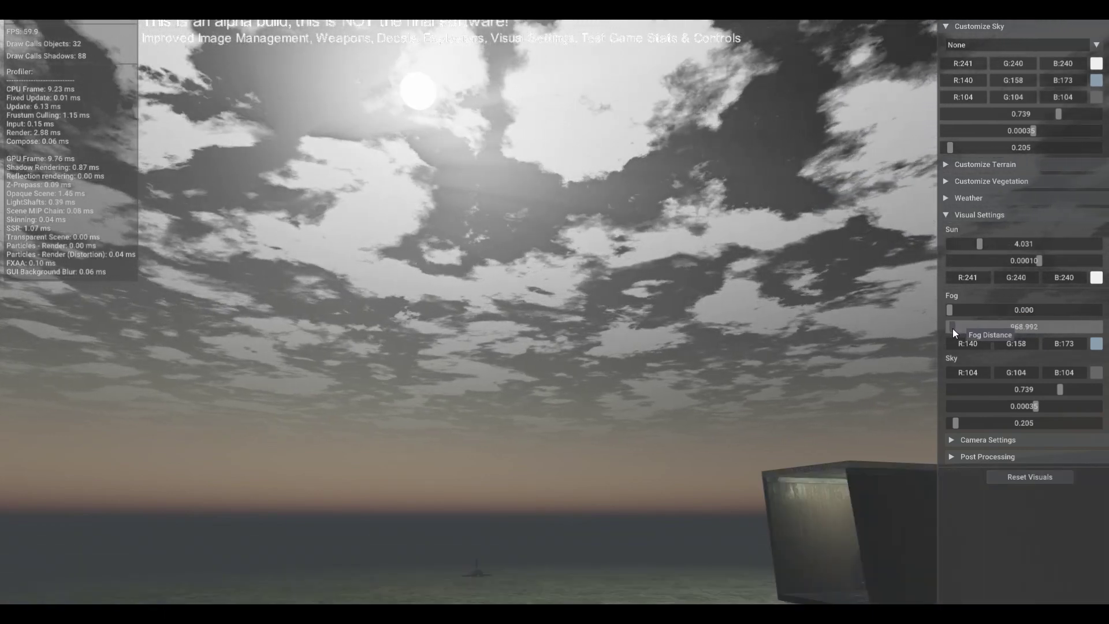
pyautogui.click(1093, 344)
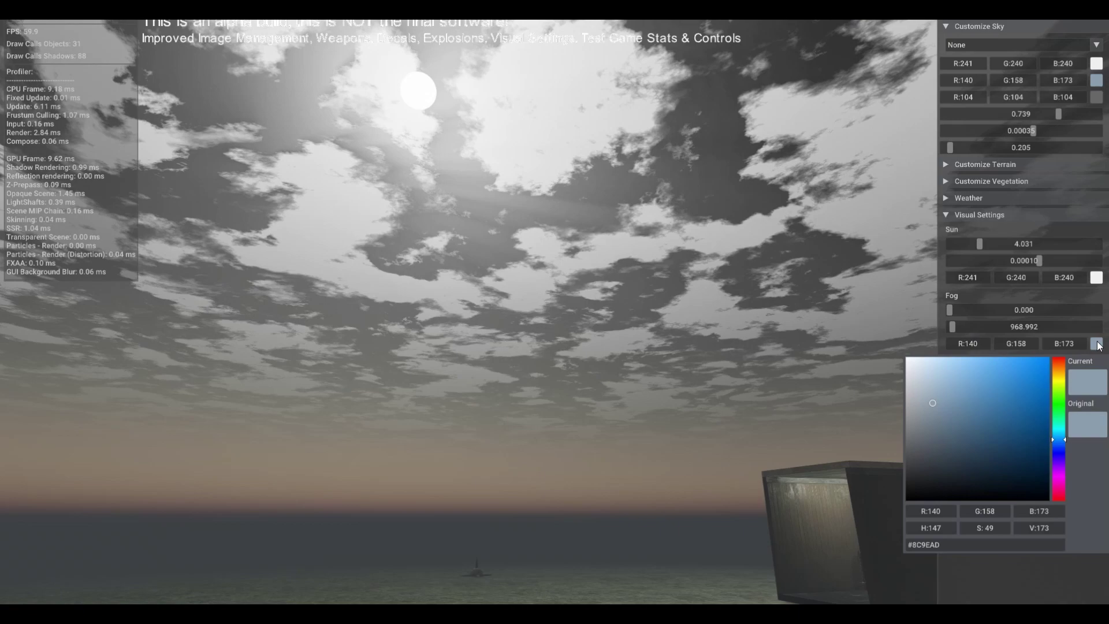
pyautogui.moveTo(978, 391)
pyautogui.mouseDown()
pyautogui.moveTo(957, 403)
pyautogui.moveTo(1041, 362)
pyautogui.mouseUp()
pyautogui.click(1059, 400)
pyautogui.moveTo(1037, 406)
pyautogui.mouseDown()
pyautogui.moveTo(982, 406)
pyautogui.moveTo(923, 379)
pyautogui.mouseUp()
pyautogui.moveTo(1060, 389)
pyautogui.mouseDown()
pyautogui.moveTo(1055, 369)
pyautogui.moveTo(1046, 442)
pyautogui.mouseUp()
pyautogui.moveTo(969, 449)
pyautogui.mouseDown()
pyautogui.moveTo(921, 438)
pyautogui.moveTo(921, 448)
pyautogui.mouseUp()
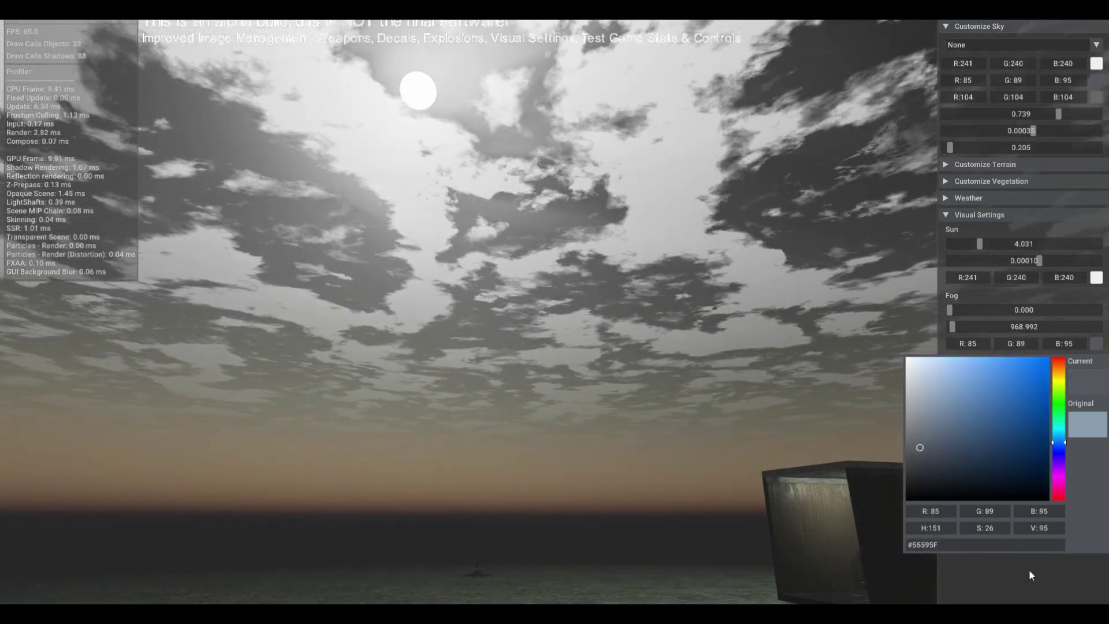
pyautogui.click(1028, 571)
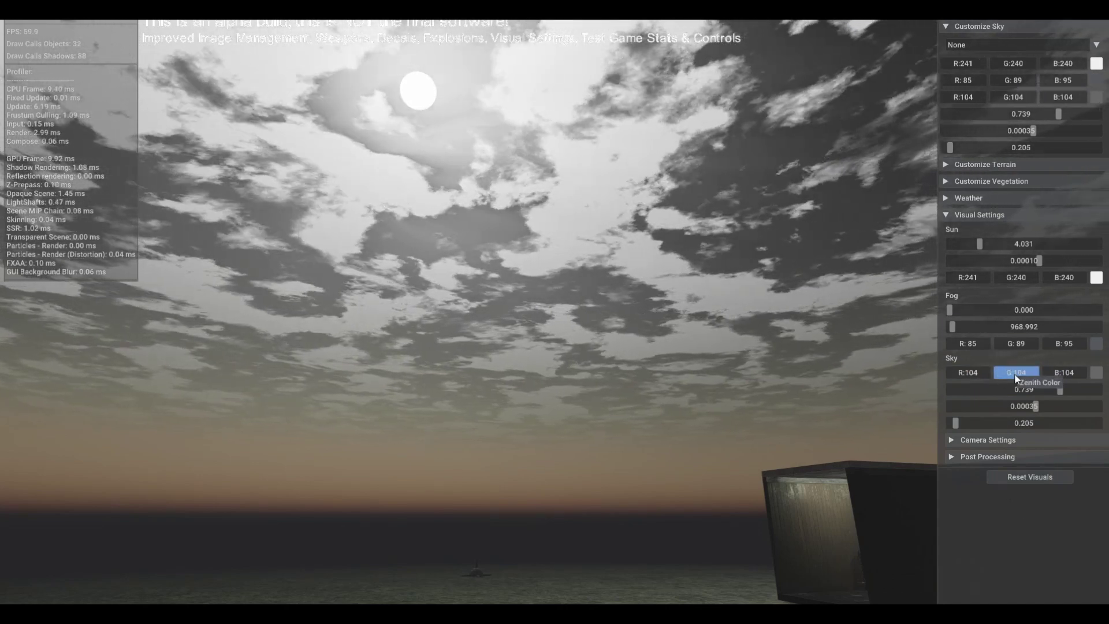
# - Expand the camera settings in the in-game overlay
pyautogui.click(1022, 389)
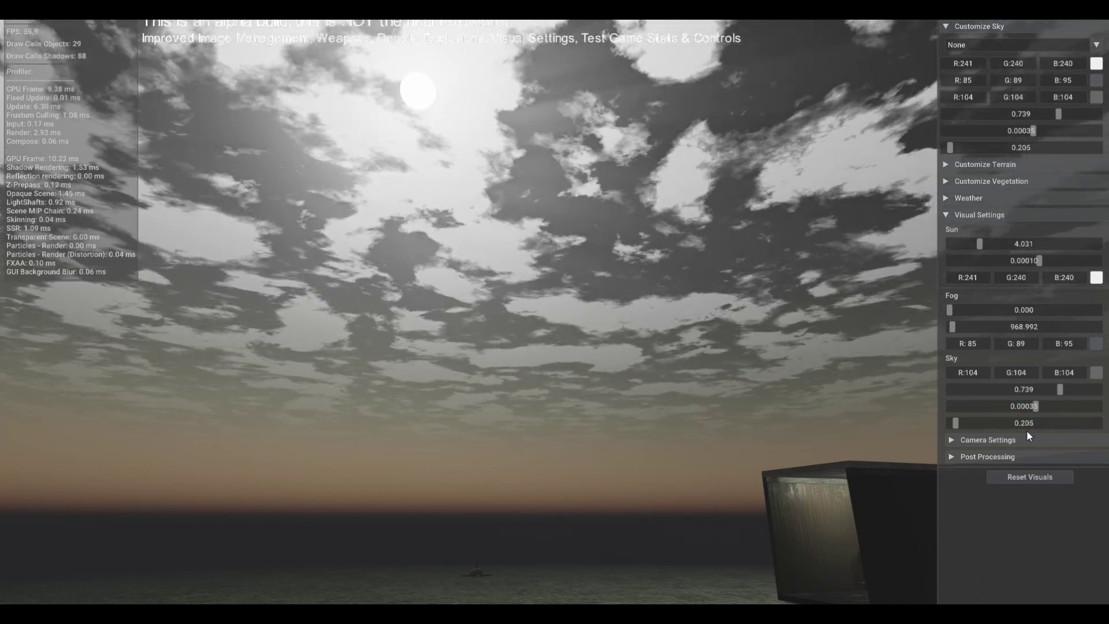
pyautogui.click(1025, 441)
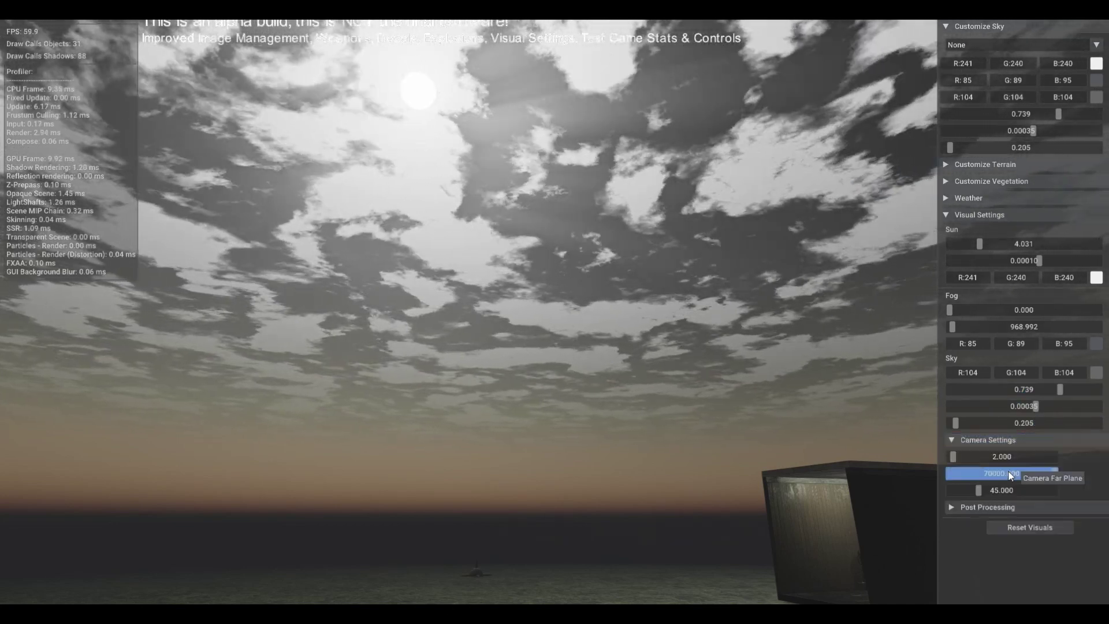
# - Set the camera FOV to 37.901 and expand the post-processing settings in the in-game overlay
pyautogui.moveTo(982, 488)
pyautogui.mouseDown()
pyautogui.moveTo(1002, 487)
pyautogui.moveTo(957, 492)
pyautogui.moveTo(974, 489)
pyautogui.moveTo(968, 510)
pyautogui.moveTo(979, 497)
pyautogui.moveTo(970, 491)
pyautogui.mouseUp()
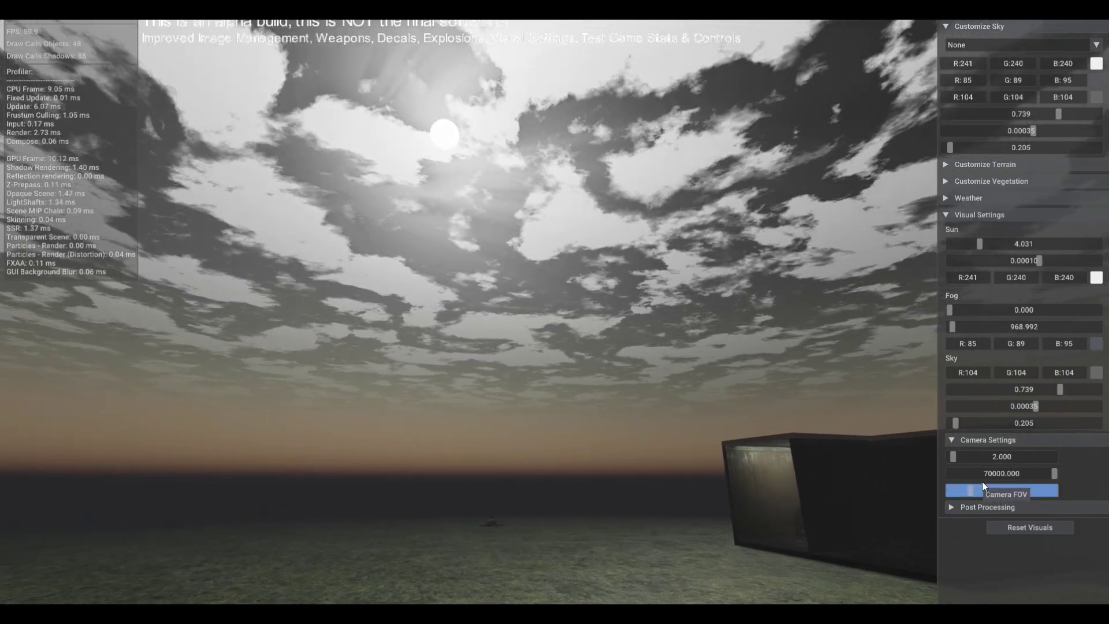
pyautogui.click(1000, 507)
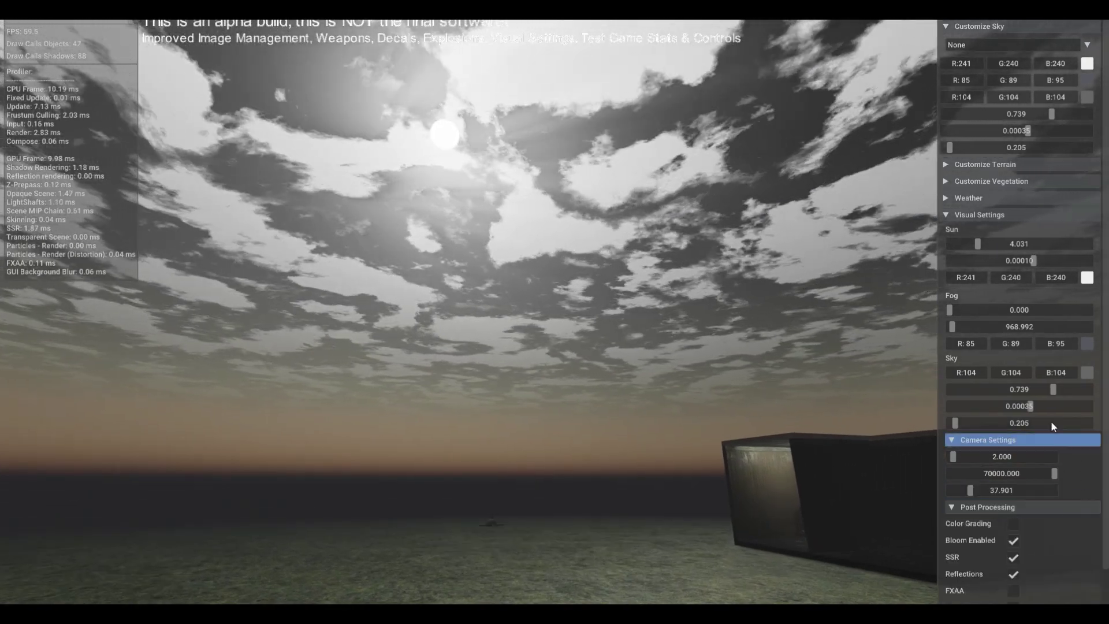
pyautogui.scroll(-3, 1048, 419)
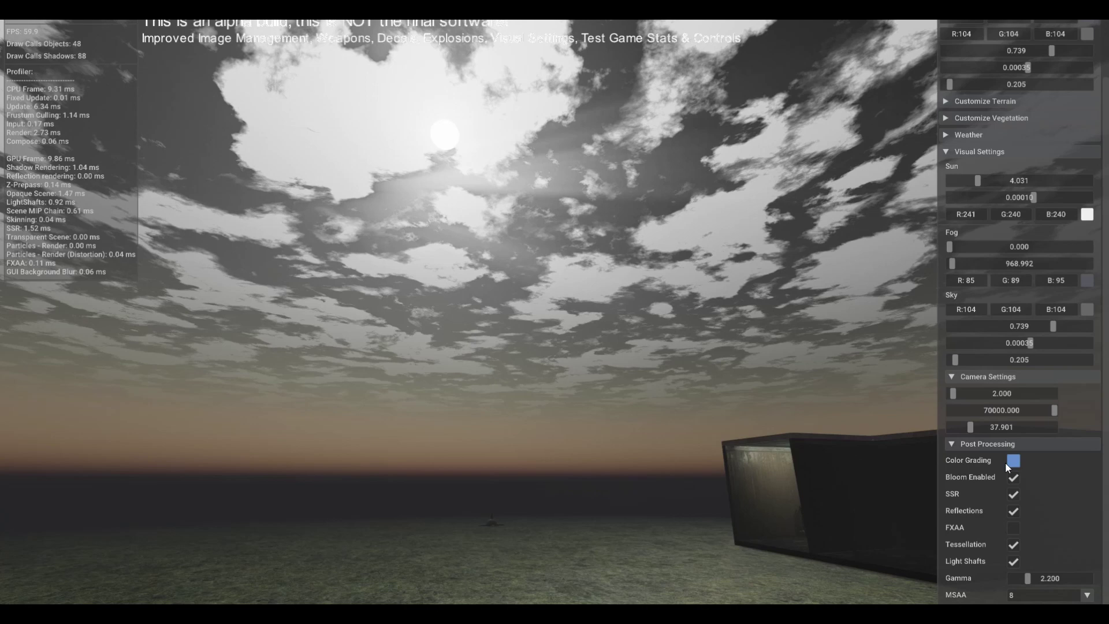
# - Enable color grading and try the 2striptable, Candlelighttable and Chromatable lookup tables on the test level
pyautogui.click(1011, 462)
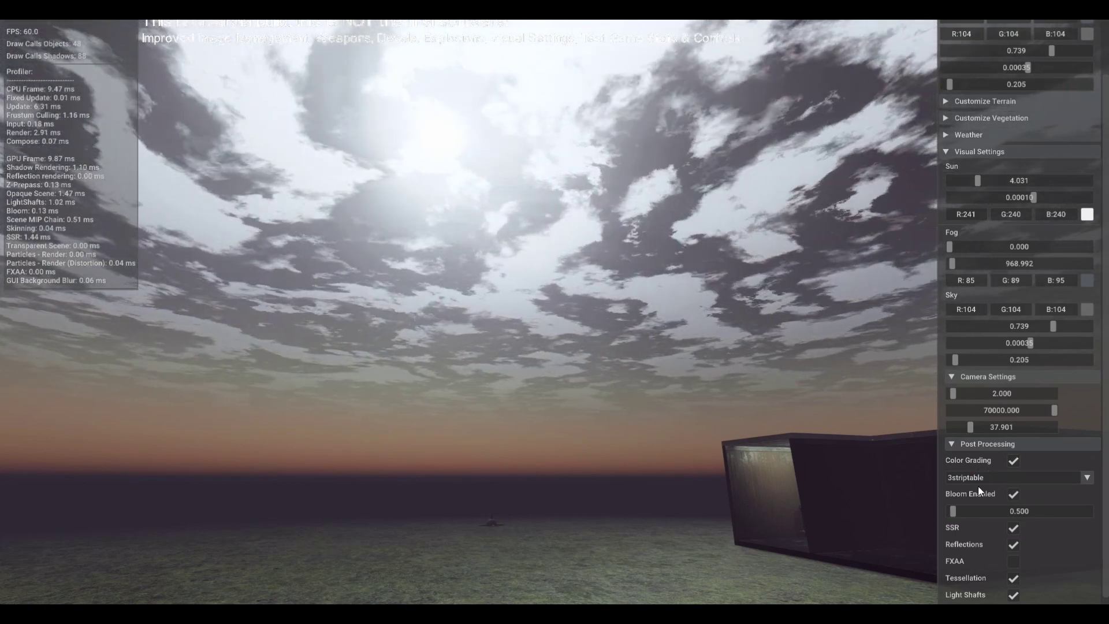
pyautogui.click(1006, 478)
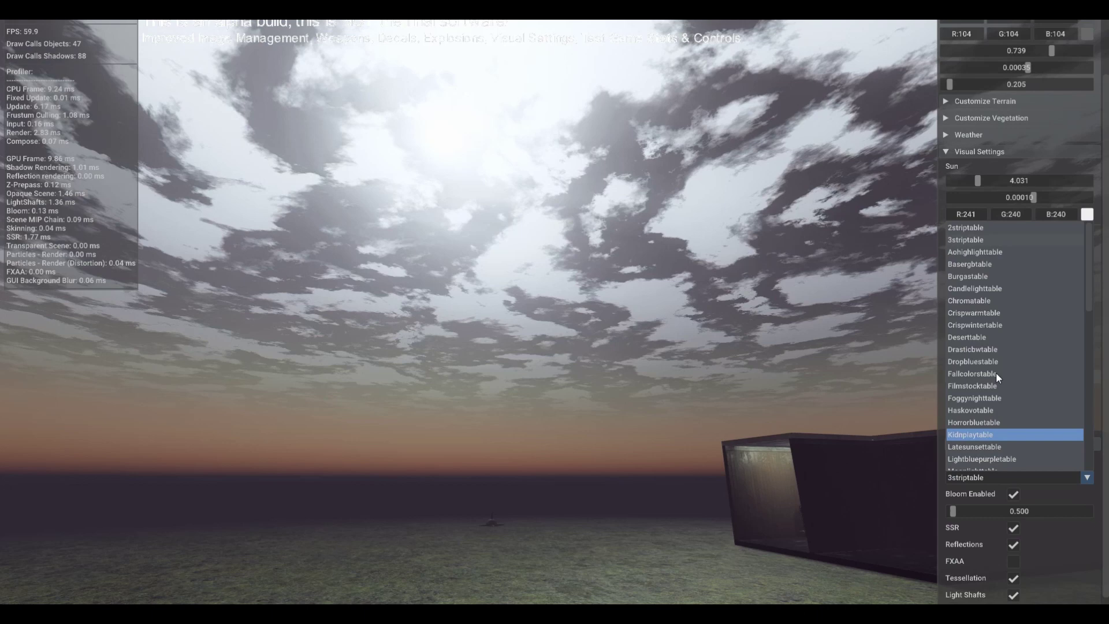
pyautogui.click(981, 228)
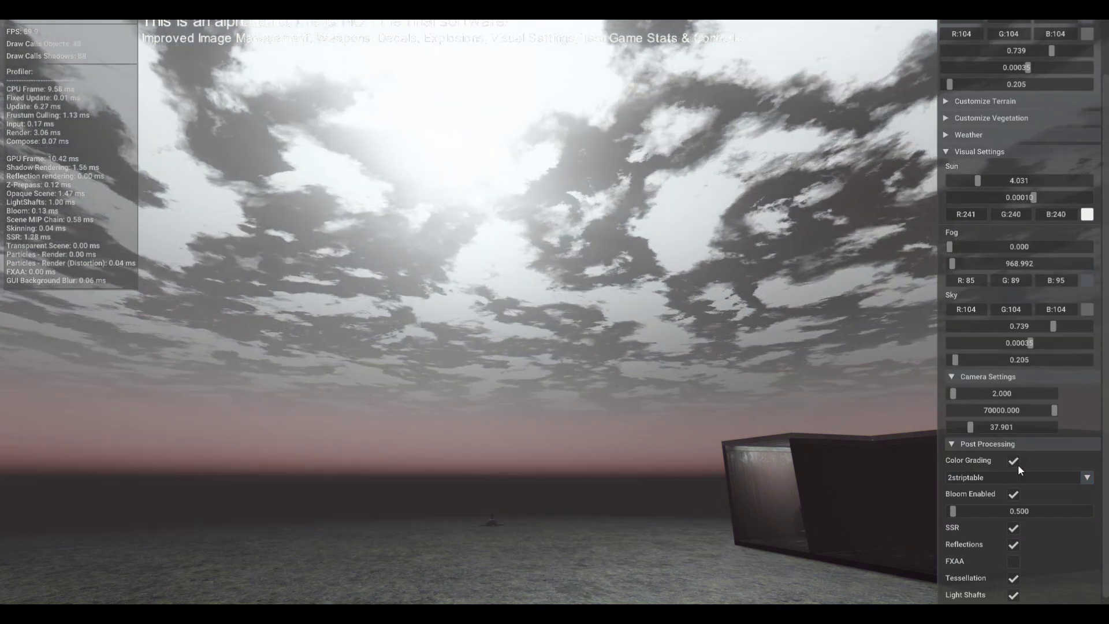
pyautogui.click(1016, 477)
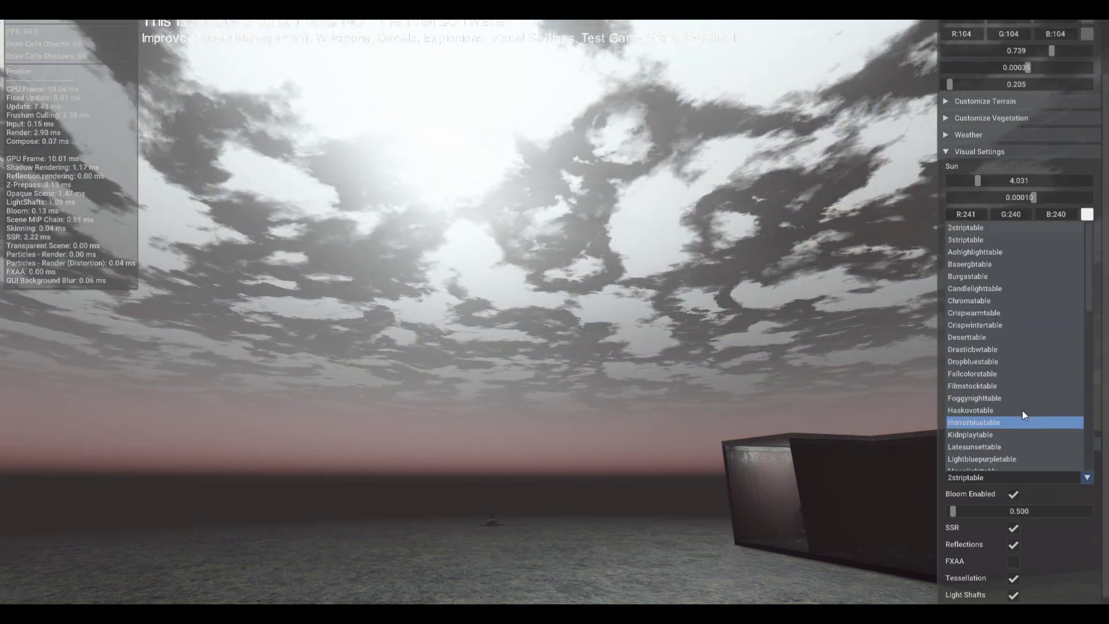
pyautogui.click(1002, 289)
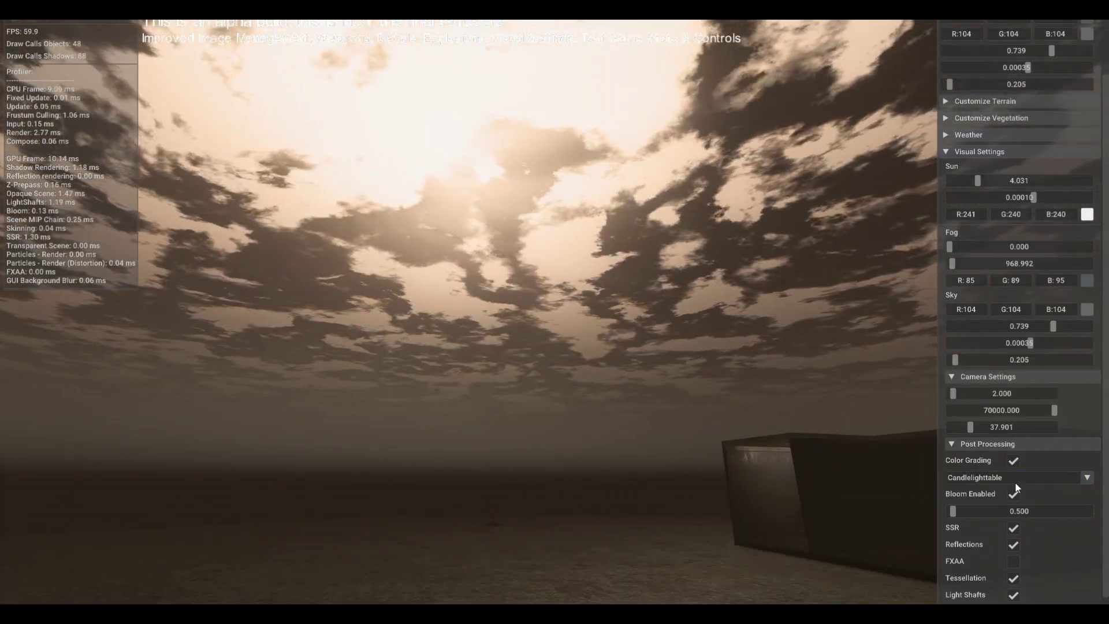
pyautogui.click(1014, 479)
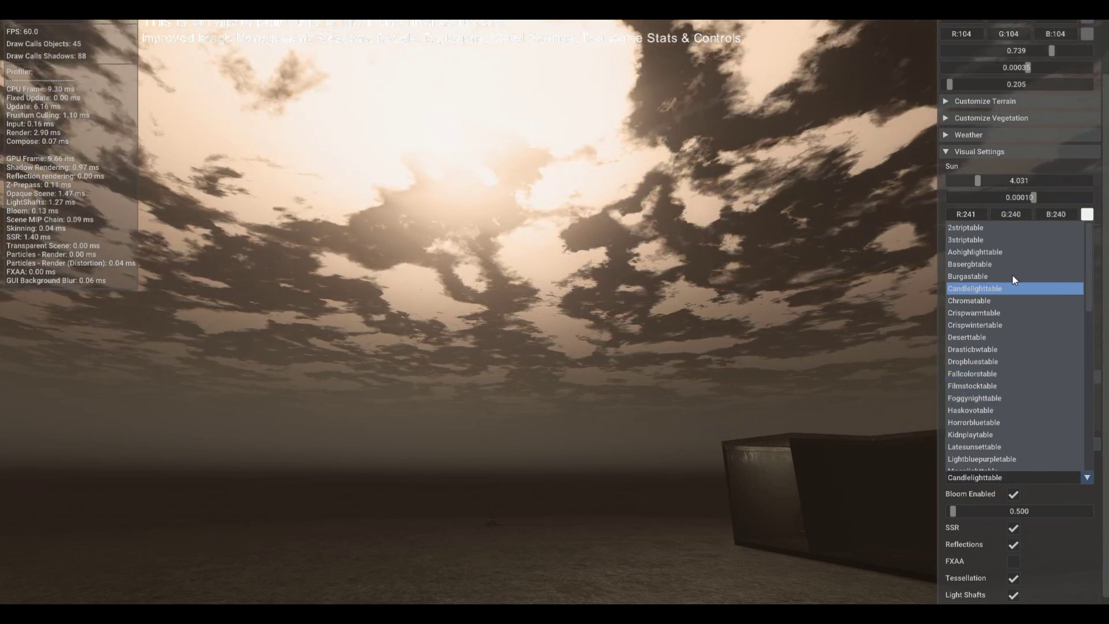
pyautogui.click(1003, 301)
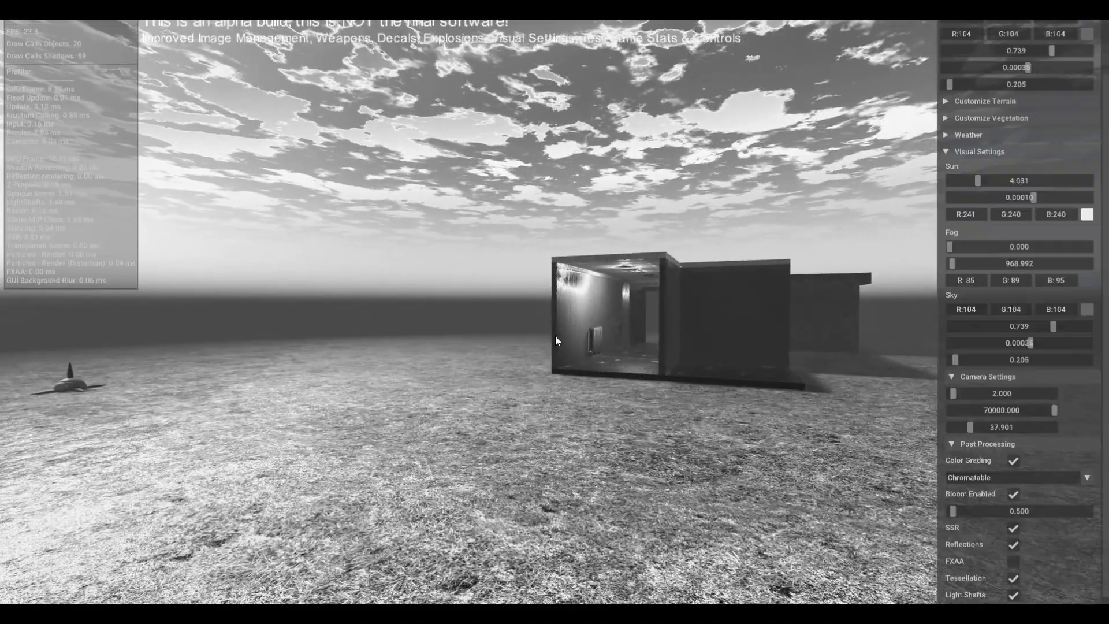
# - Disable color grading, and switch bloom off and back on for comparison
pyautogui.click(1014, 462)
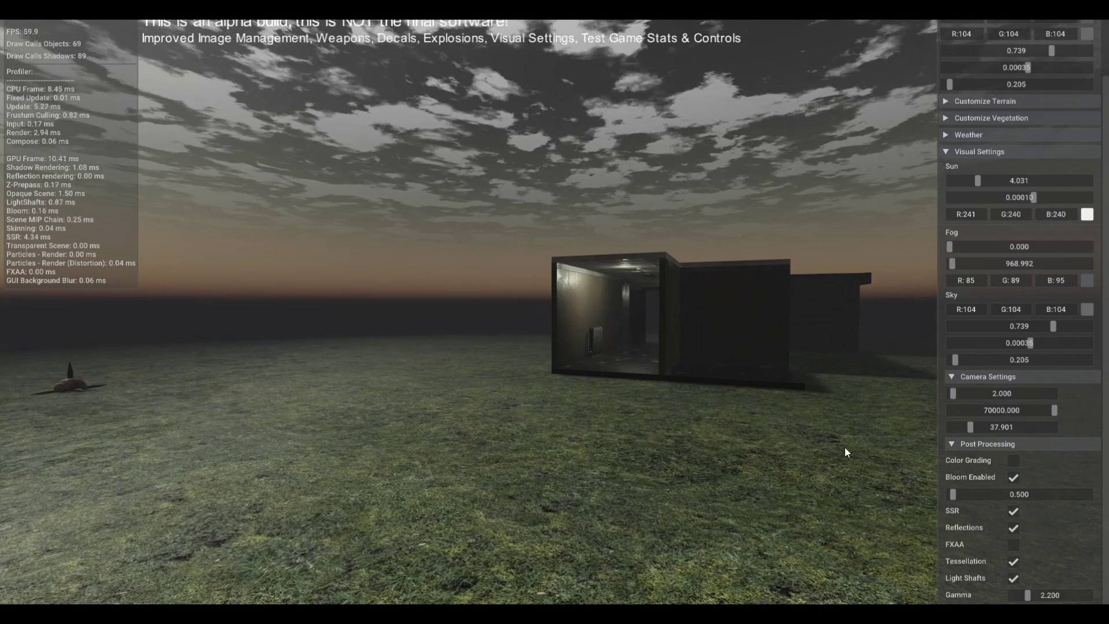
pyautogui.click(1014, 477)
pyautogui.click(1014, 478)
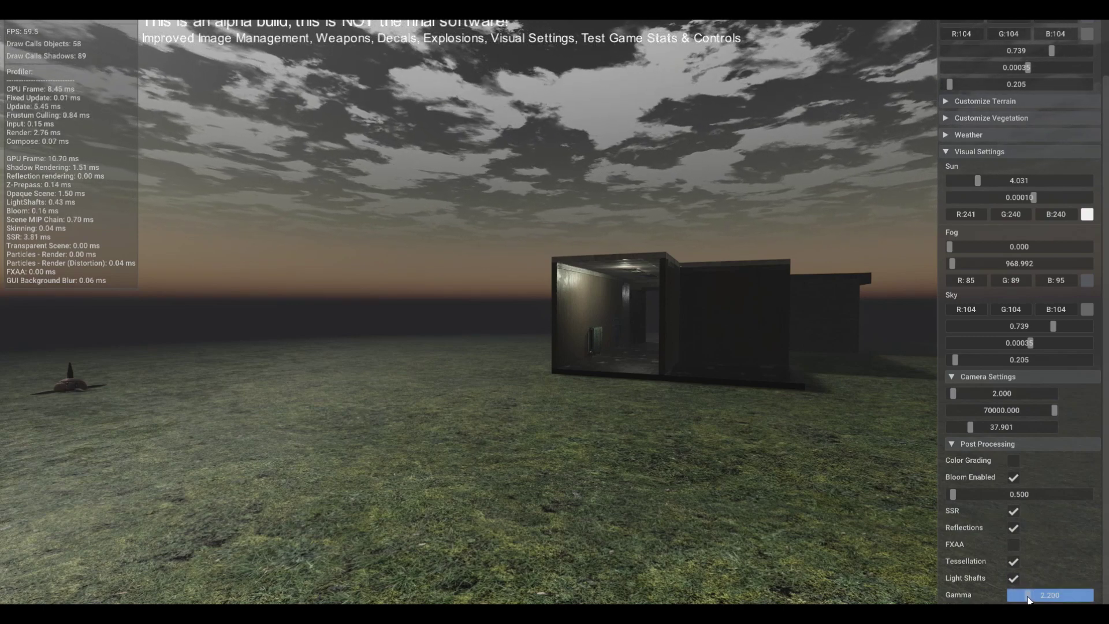
# - Compare a gamma of 0.682 with a much higher one in the level, and set gamma to 1.993
pyautogui.moveTo(1028, 599); pyautogui.dragTo(1018, 599)
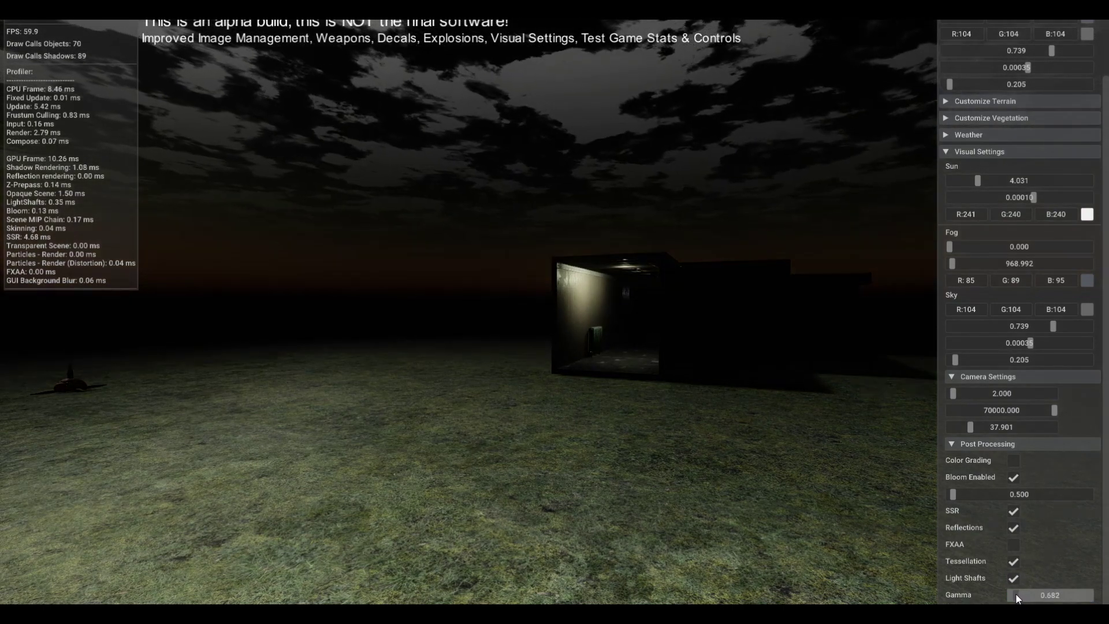
pyautogui.moveTo(1017, 598); pyautogui.dragTo(1062, 596)
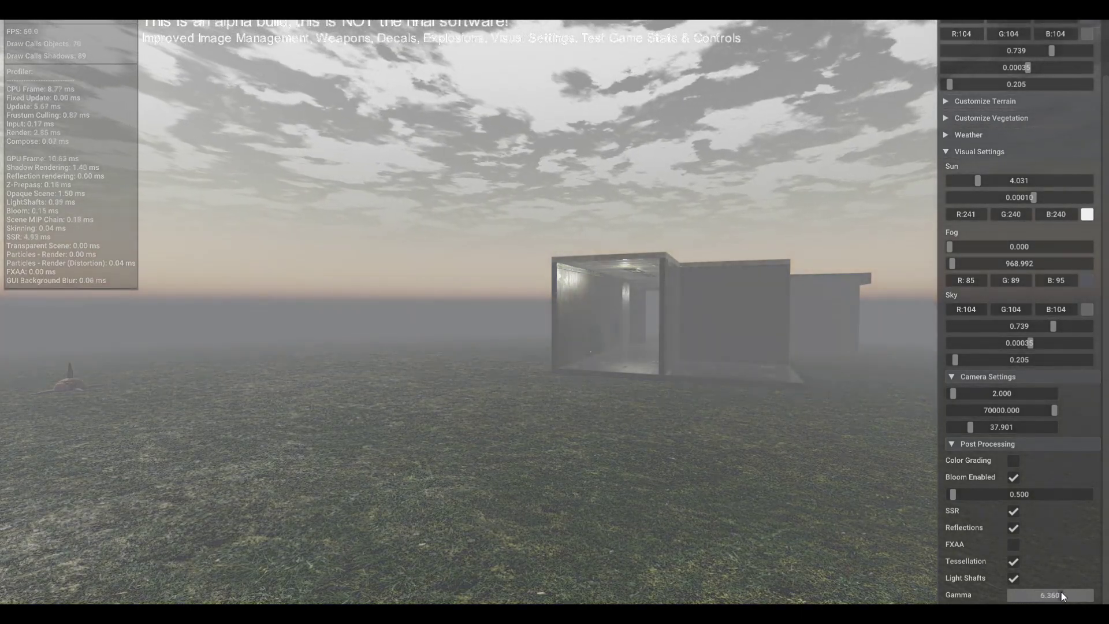
pyautogui.press('Escape')
pyautogui.press('w')
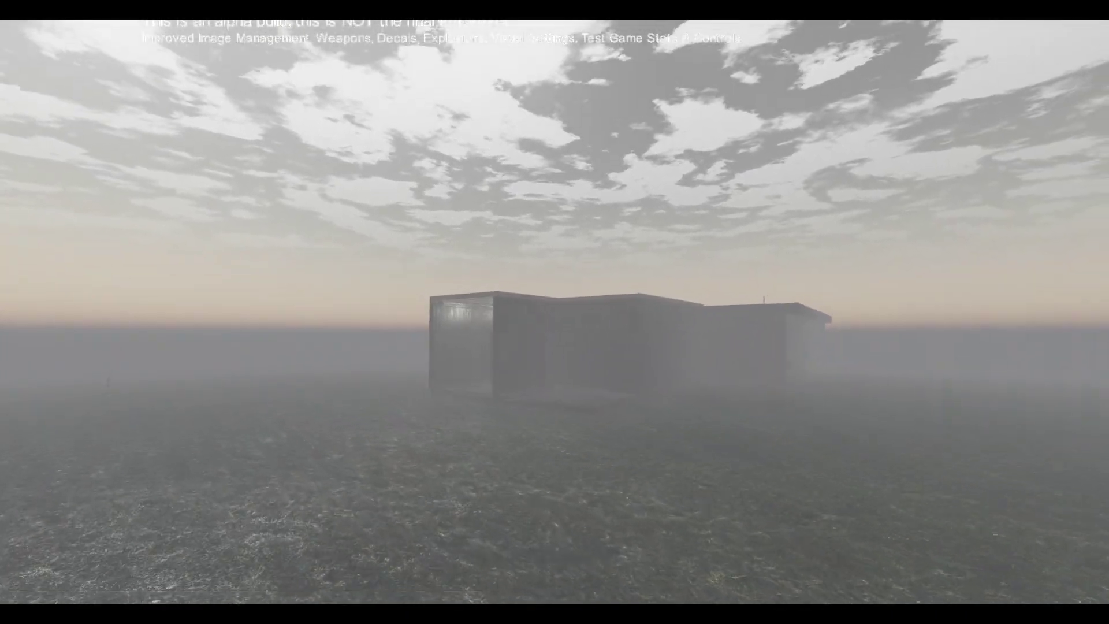
pyautogui.press('Escape')
pyautogui.moveTo(1058, 593); pyautogui.dragTo(1027, 599)
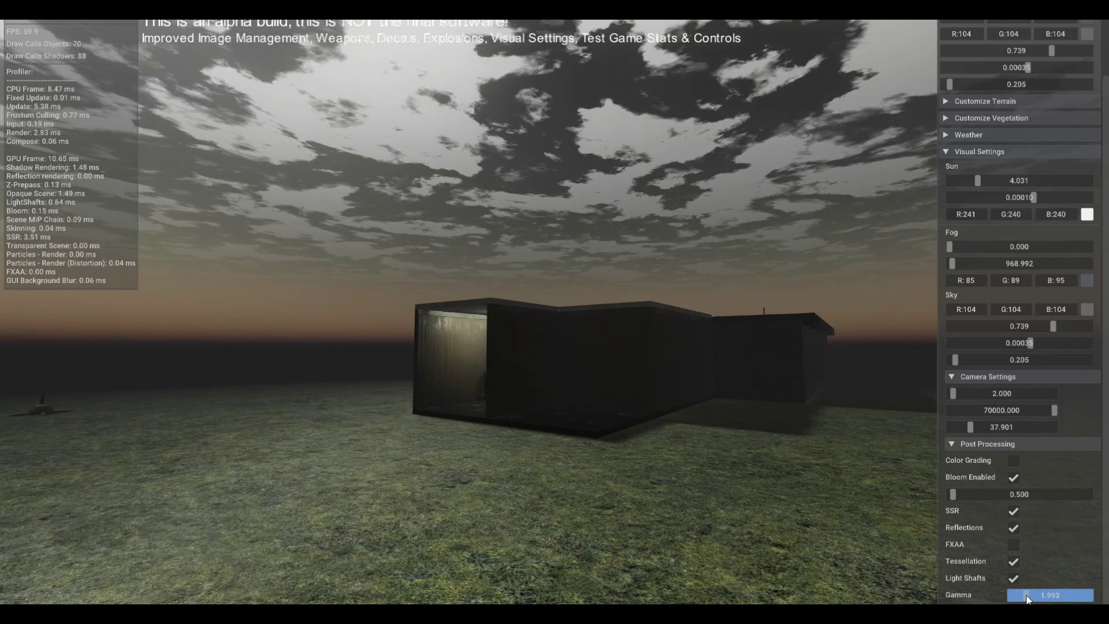
# - Disable MSAA for comparison and set it back to 8
pyautogui.scroll(-1, 1027, 599)
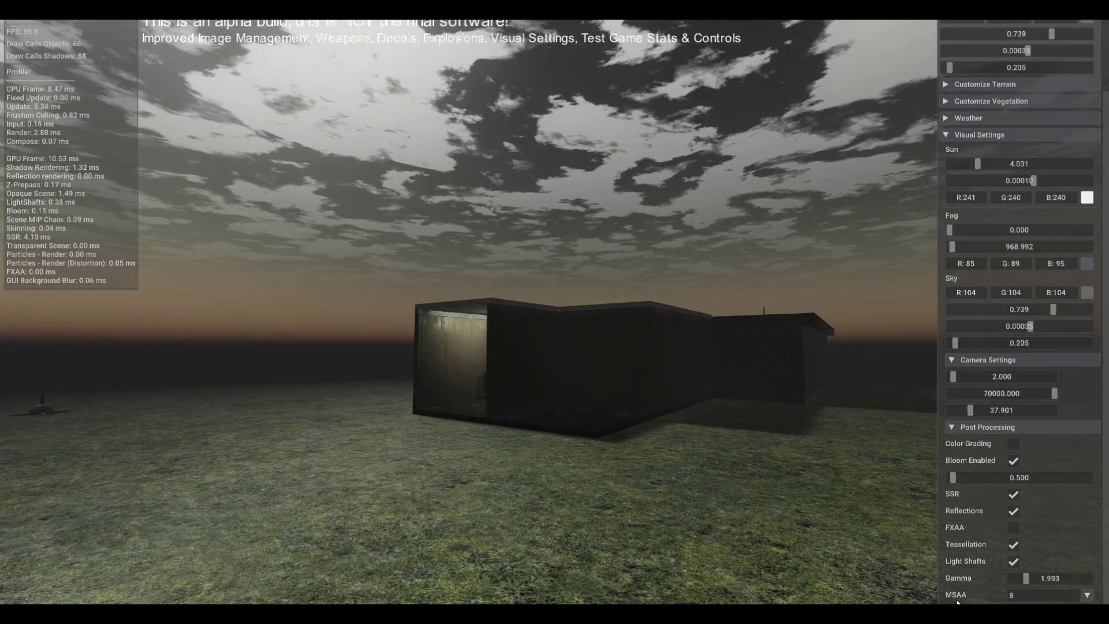
pyautogui.click(1036, 598)
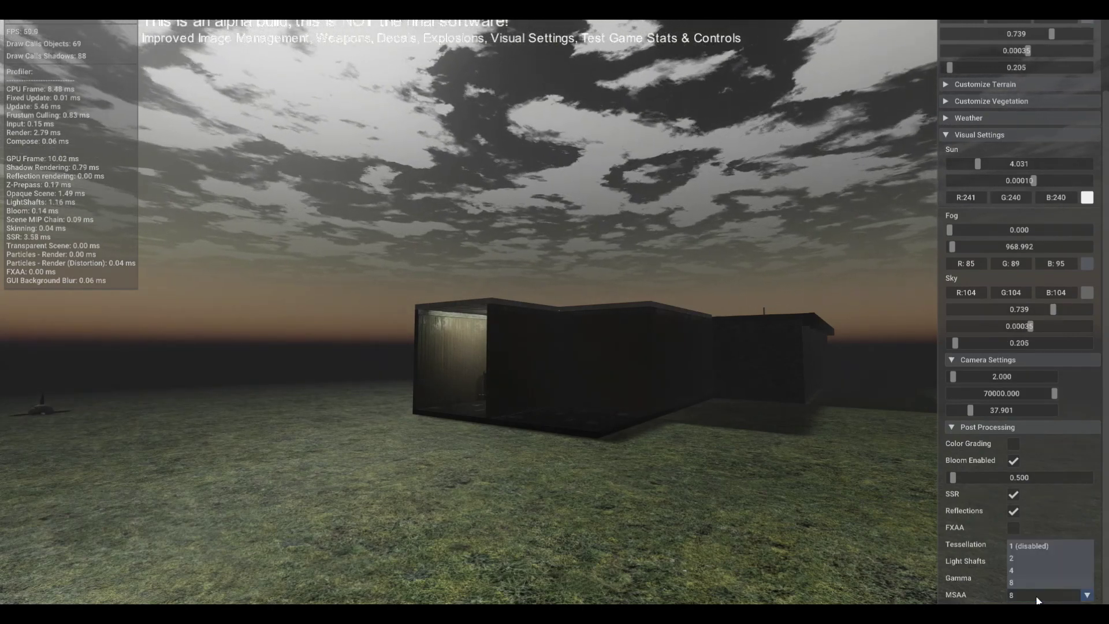
pyautogui.click(1034, 545)
pyautogui.click(1053, 599)
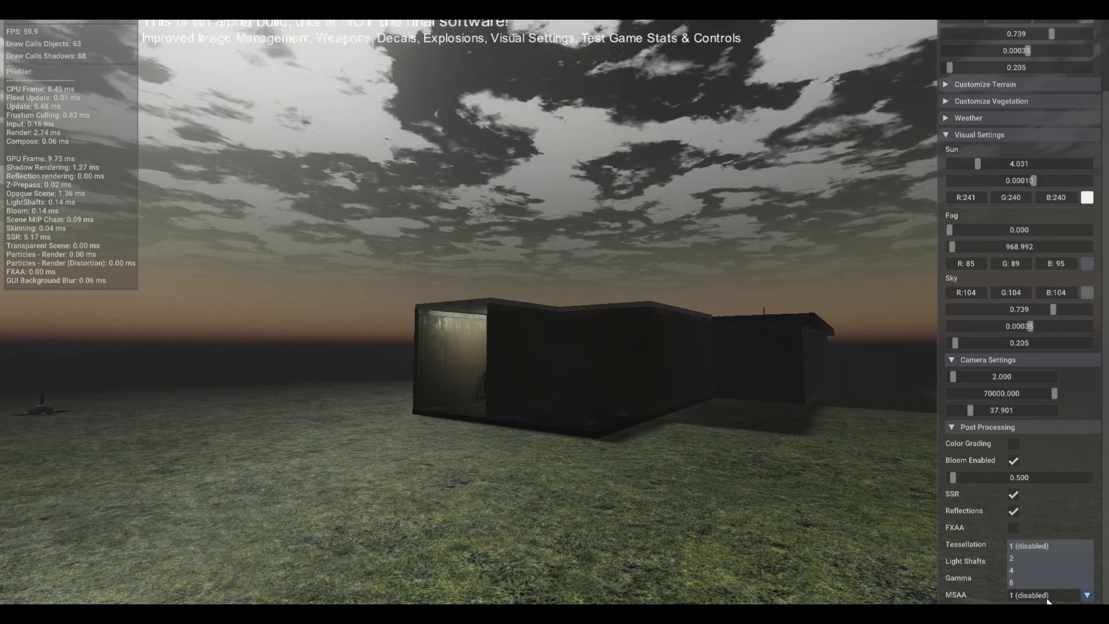
pyautogui.click(1030, 583)
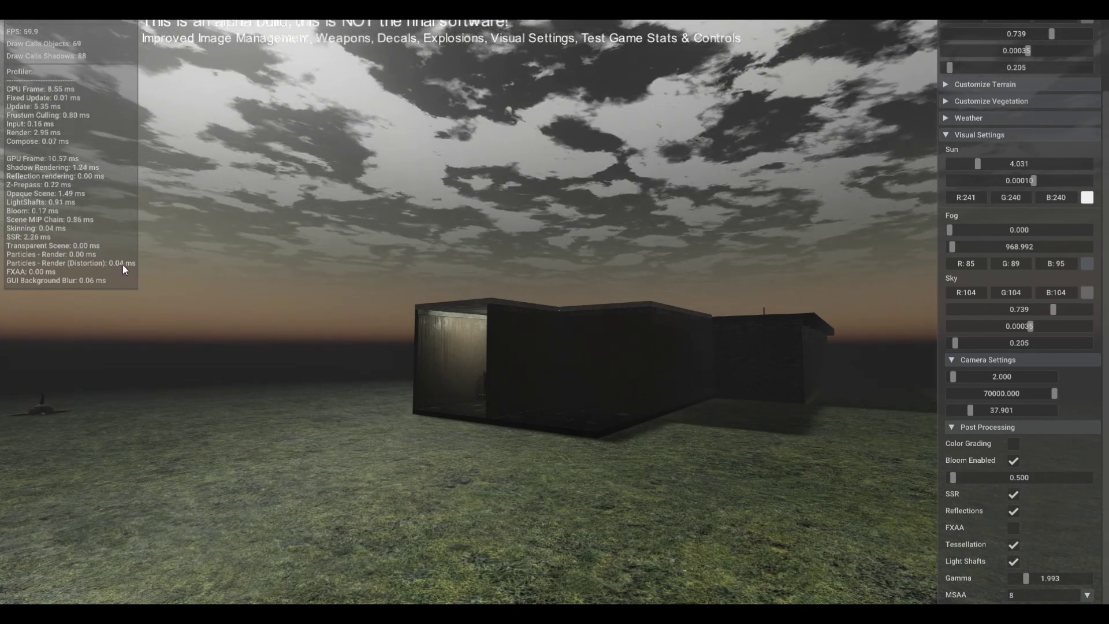
# - Leave test mode and go through the building's hallway in the editor to the hanging bulb in the dark brick room
pyautogui.press('Escape')
pyautogui.moveTo(644, 401)
pyautogui.mouseDown(button='right')
pyautogui.moveTo(800, 443)
pyautogui.moveTo(677, 427)
pyautogui.moveTo(702, 448)
pyautogui.moveTo(520, 260)
pyautogui.moveTo(641, 263)
pyautogui.moveTo(653, 508)
pyautogui.moveTo(635, 459)
pyautogui.moveTo(645, 405)
pyautogui.mouseUp(button='right')
pyautogui.press('w')
pyautogui.press('w')
pyautogui.press('w')
pyautogui.press('w')
pyautogui.press('s')
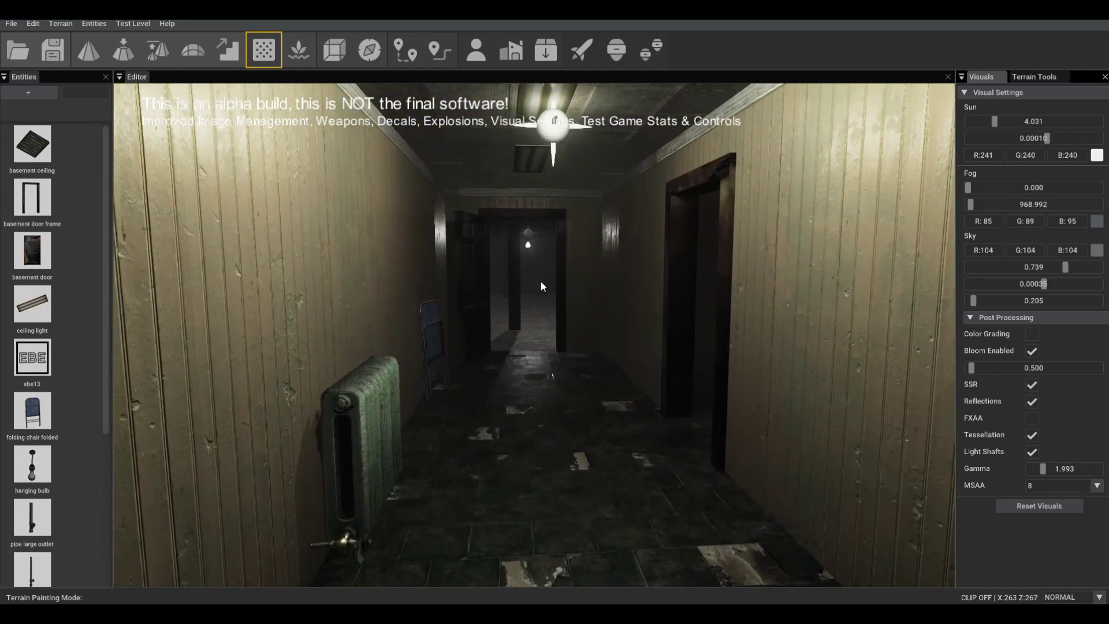
pyautogui.moveTo(542, 300)
pyautogui.mouseDown(button='right')
pyautogui.moveTo(541, 255)
pyautogui.moveTo(450, 254)
pyautogui.moveTo(545, 306)
pyautogui.mouseUp(button='right')
pyautogui.press('w')
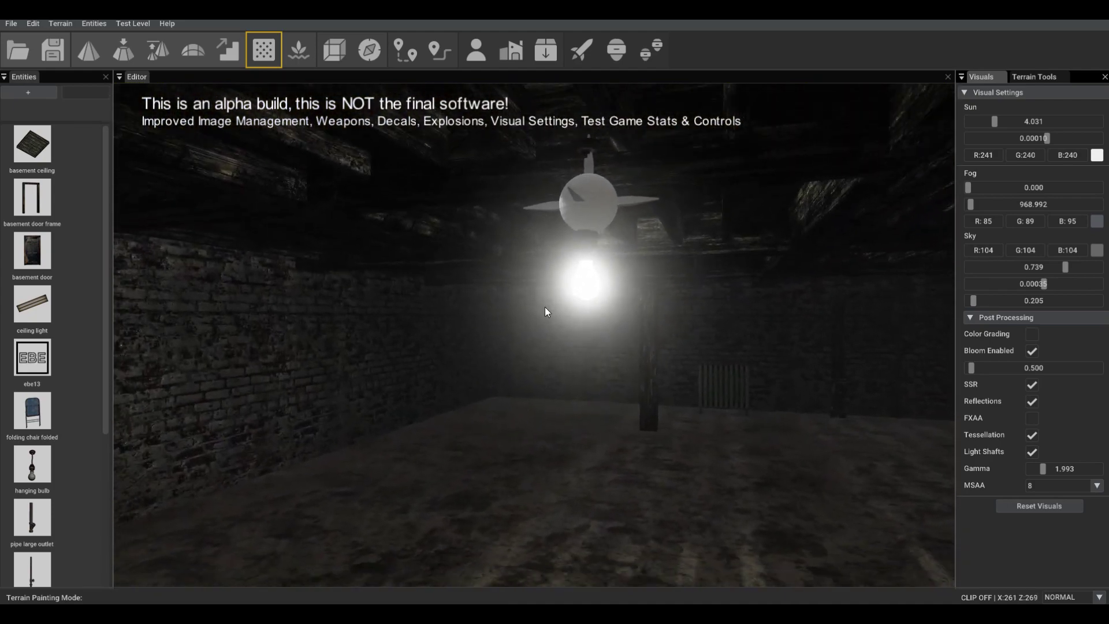
pyautogui.press('s')
# - Open the hanging bulb's entity properties and try emissive strengths of 0.547 and 53.060
pyautogui.click(585, 298)
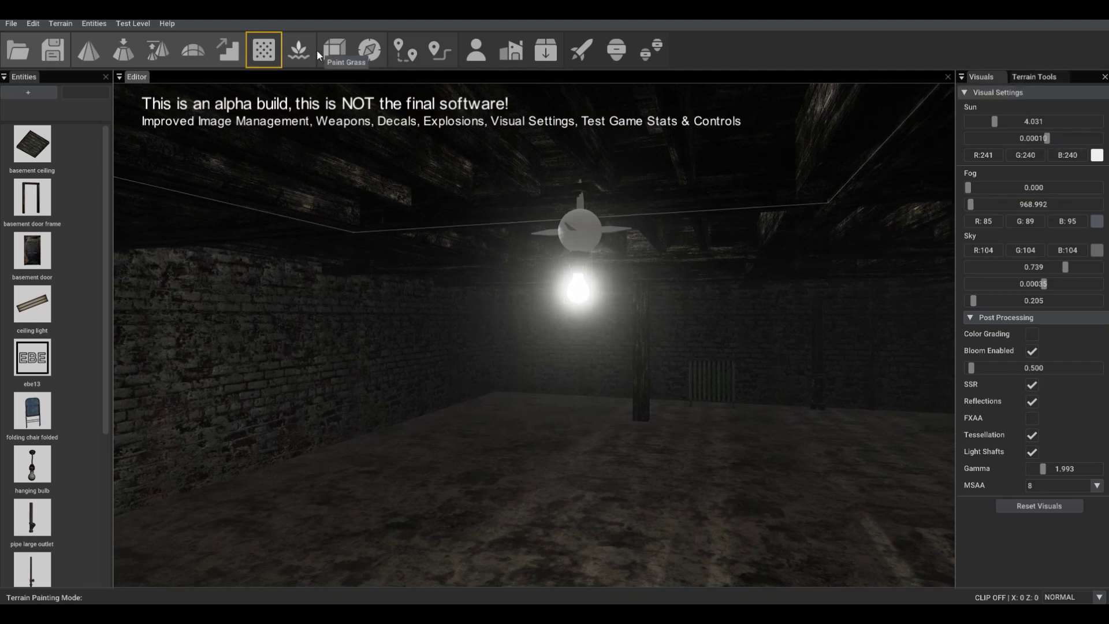
pyautogui.click(338, 50)
pyautogui.click(577, 295)
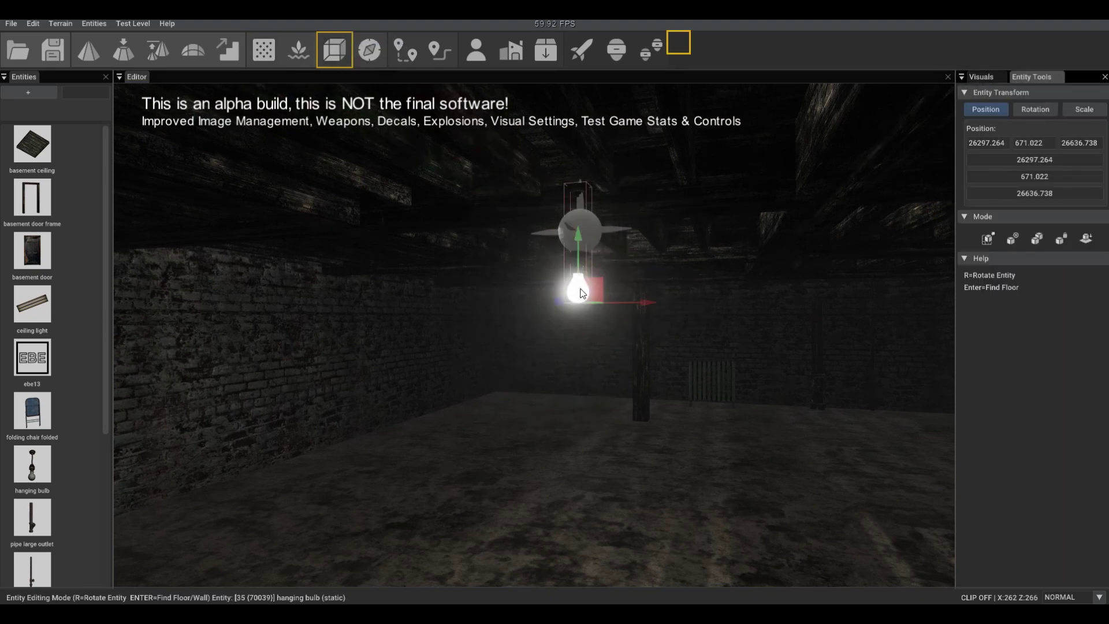
pyautogui.click(988, 238)
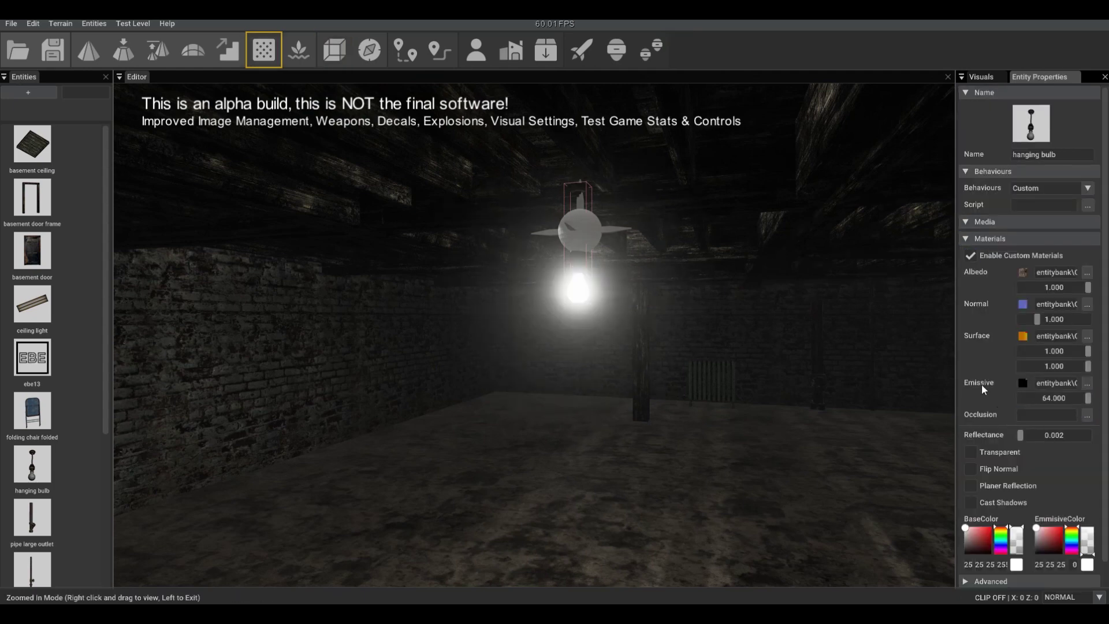
pyautogui.moveTo(1090, 403); pyautogui.dragTo(1020, 399)
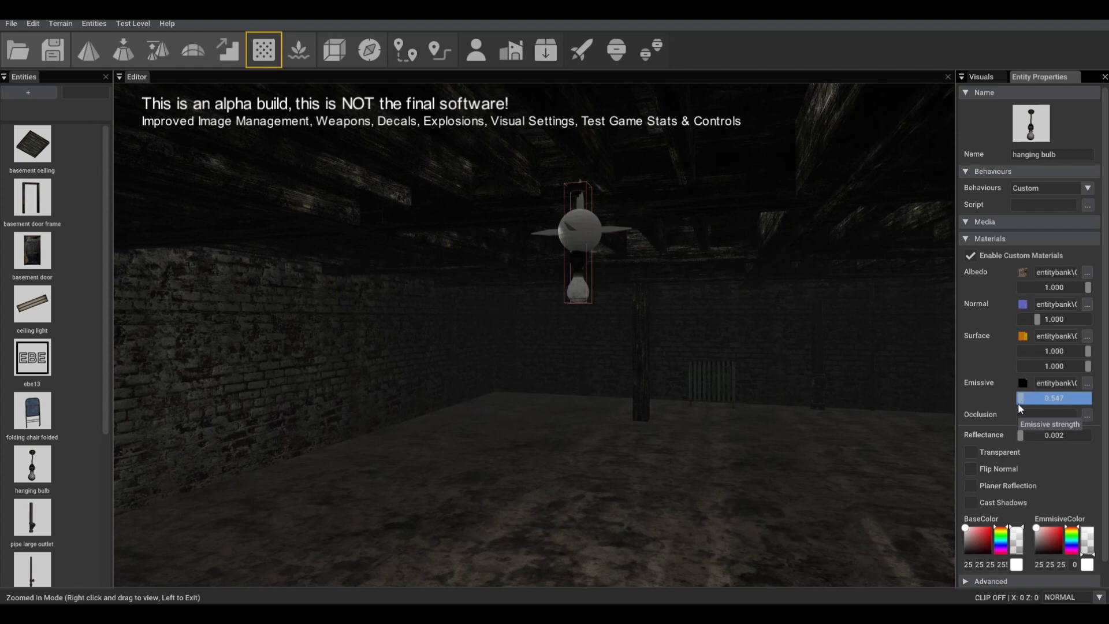
pyautogui.moveTo(1020, 398); pyautogui.dragTo(1060, 399)
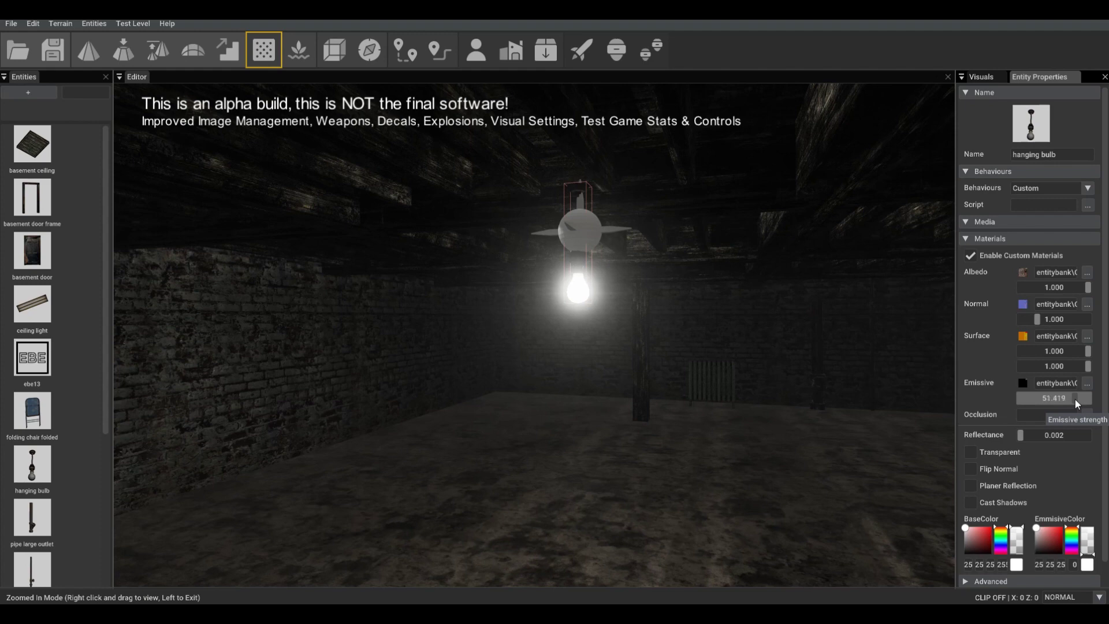
pyautogui.moveTo(1077, 399); pyautogui.dragTo(1078, 400)
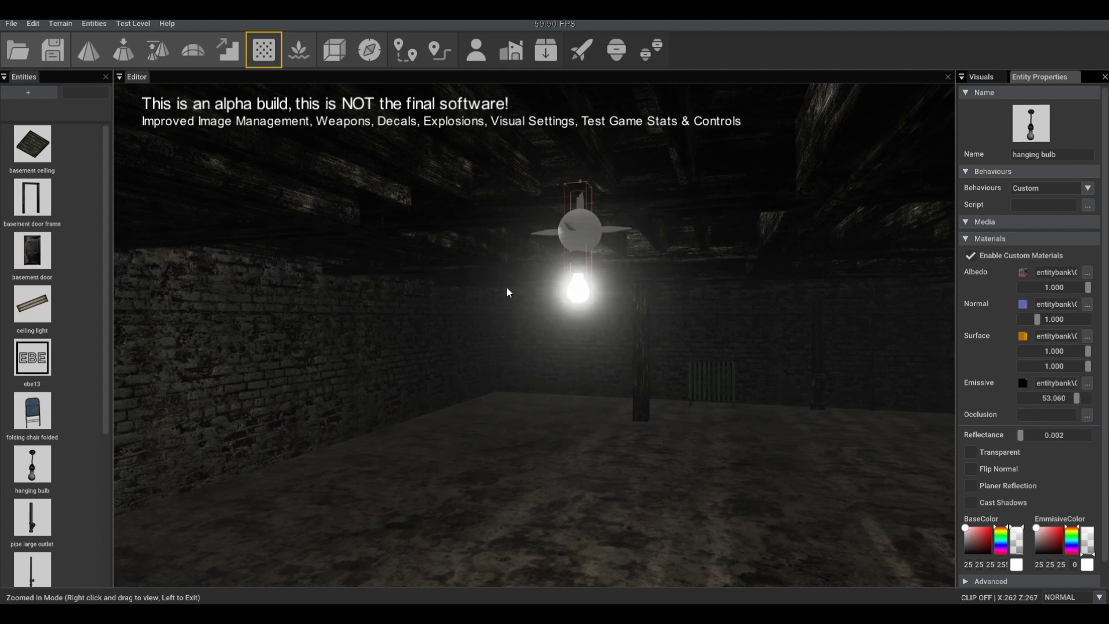
# - Deselect the bulb, look around the brick room, and return to the hallway to examine the bulb from a distance
pyautogui.moveTo(541, 350); pyautogui.dragTo(588, 414, button='right')
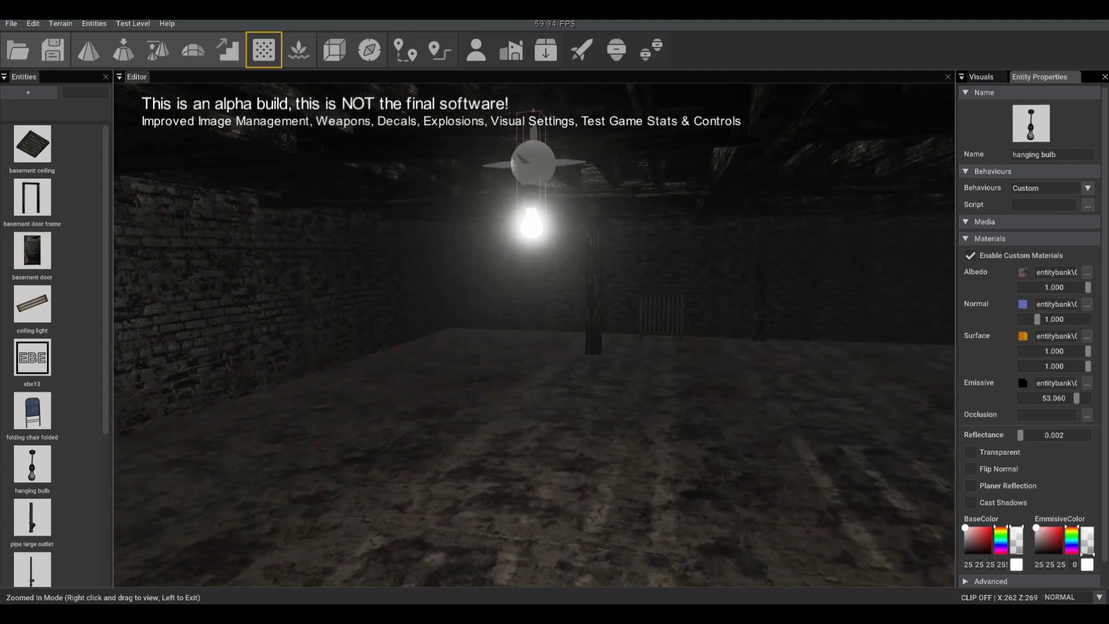
pyautogui.click(694, 361)
pyautogui.moveTo(695, 364); pyautogui.dragTo(935, 364, button='right')
pyautogui.moveTo(534, 335); pyautogui.dragTo(508, 370, button='right')
pyautogui.moveTo(577, 369); pyautogui.dragTo(457, 393, button='right')
pyautogui.press('w')
pyautogui.press('w')
pyautogui.moveTo(595, 416); pyautogui.dragTo(883, 399, button='right')
pyautogui.press('s')
pyautogui.moveTo(687, 364)
pyautogui.mouseDown(button='right')
pyautogui.moveTo(623, 384)
pyautogui.moveTo(670, 372)
pyautogui.mouseUp(button='right')
pyautogui.press('s')
pyautogui.moveTo(583, 358); pyautogui.dragTo(567, 321, button='right')
pyautogui.press('w')
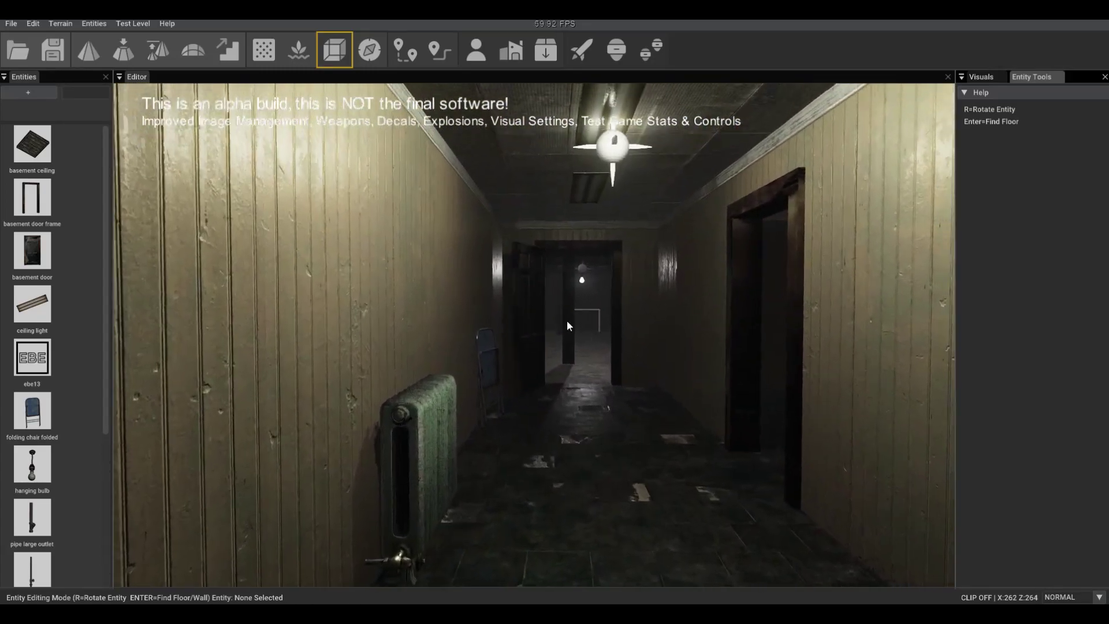
# - Set the emissive strength of the hanging bulb beyond the far hallway door to 64 and deselect the bulb
pyautogui.click(582, 282)
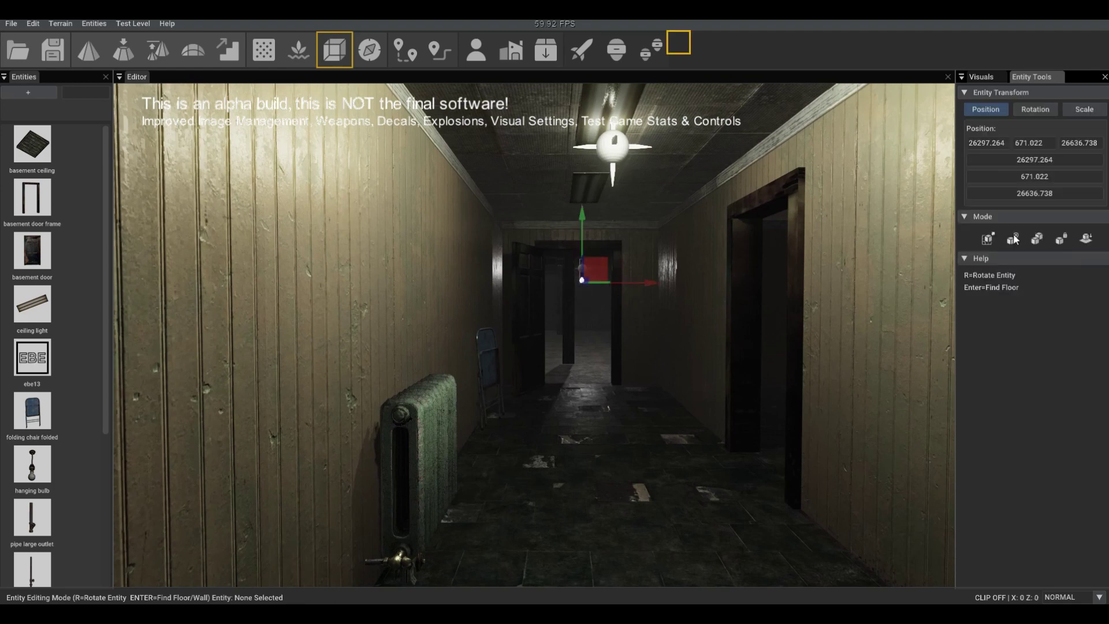
pyautogui.click(990, 237)
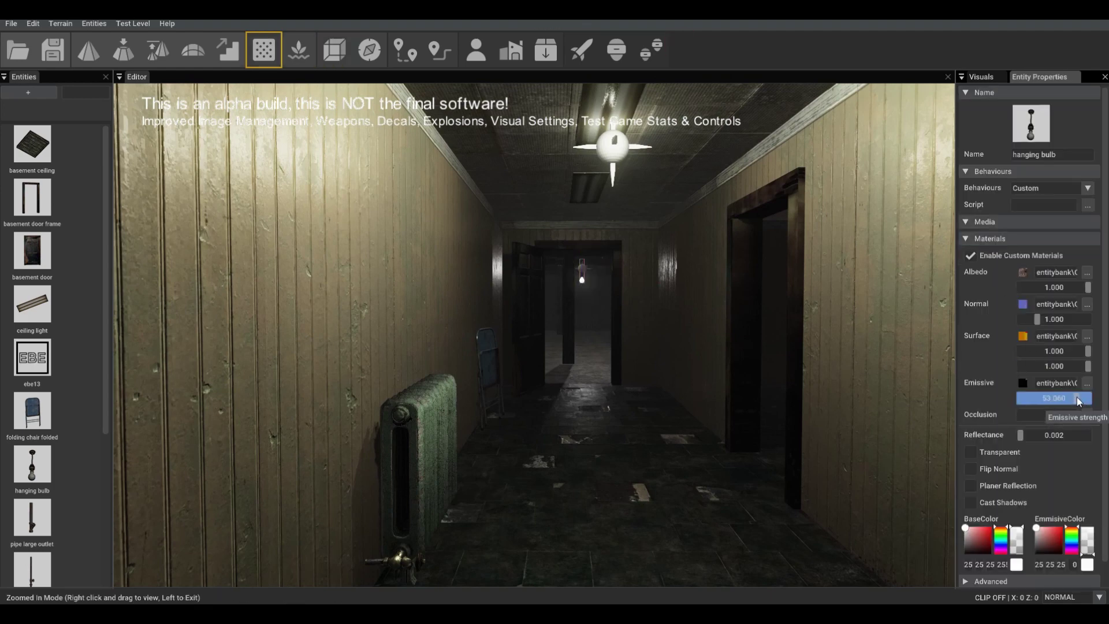
pyautogui.moveTo(1076, 397); pyautogui.dragTo(1104, 405)
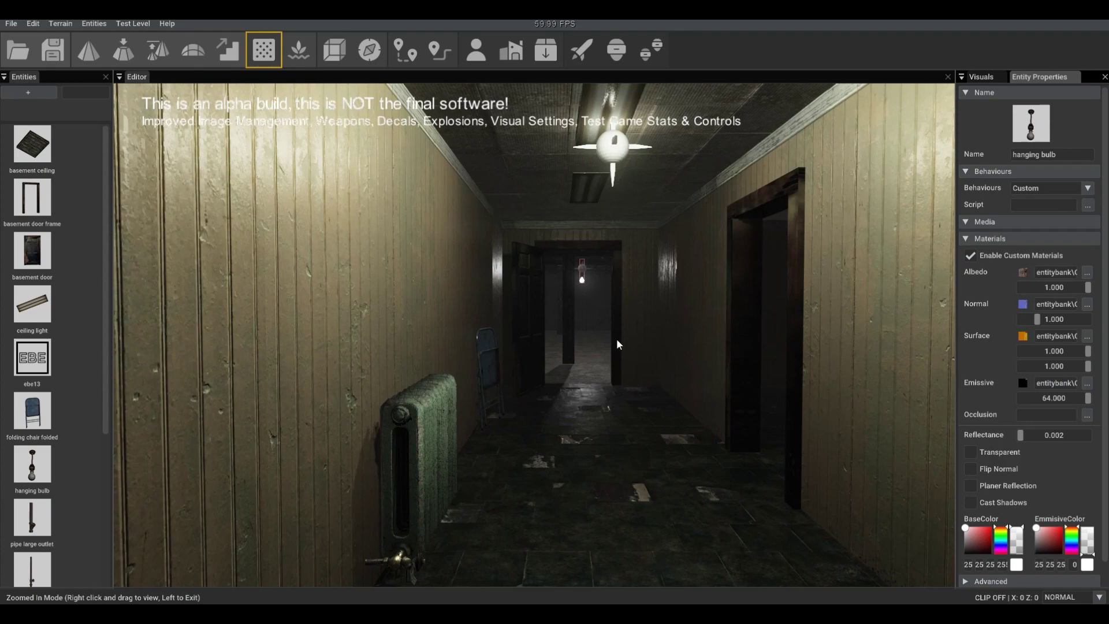
pyautogui.click(601, 333)
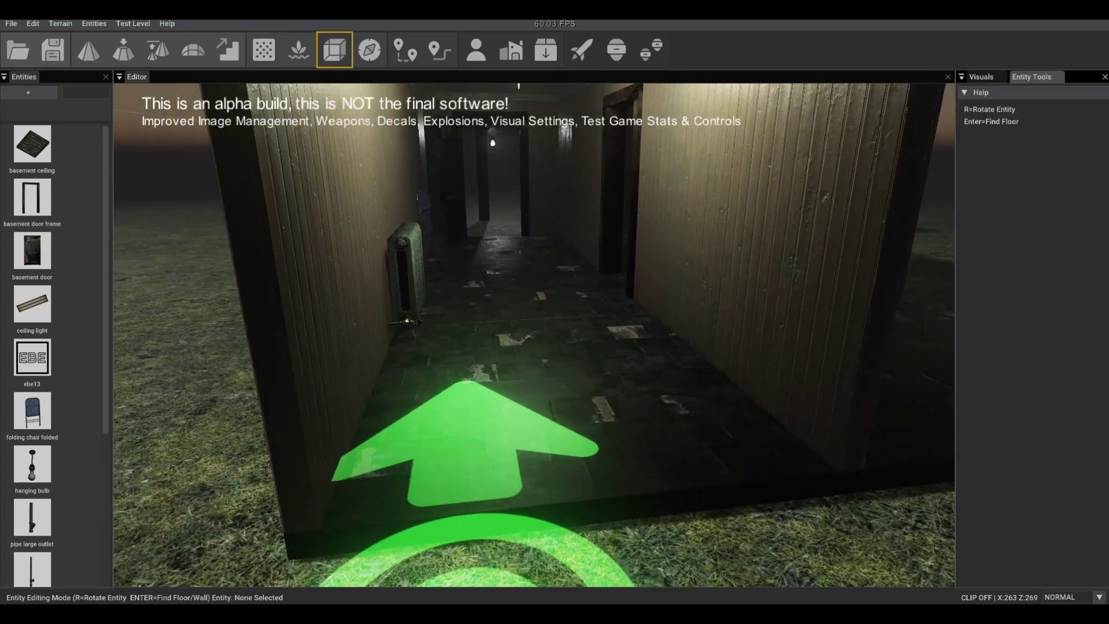
pyautogui.press('w')
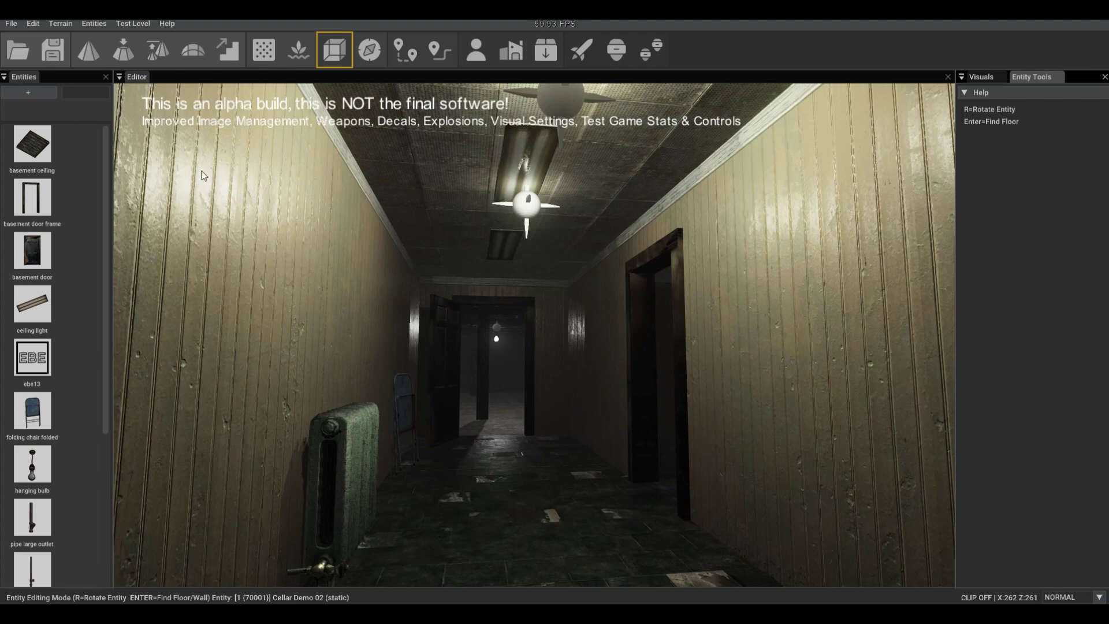
# - Look along the hallway from several distances to examine the glow of the far hanging bulb
pyautogui.moveTo(244, 240); pyautogui.dragTo(194, 315, button='right')
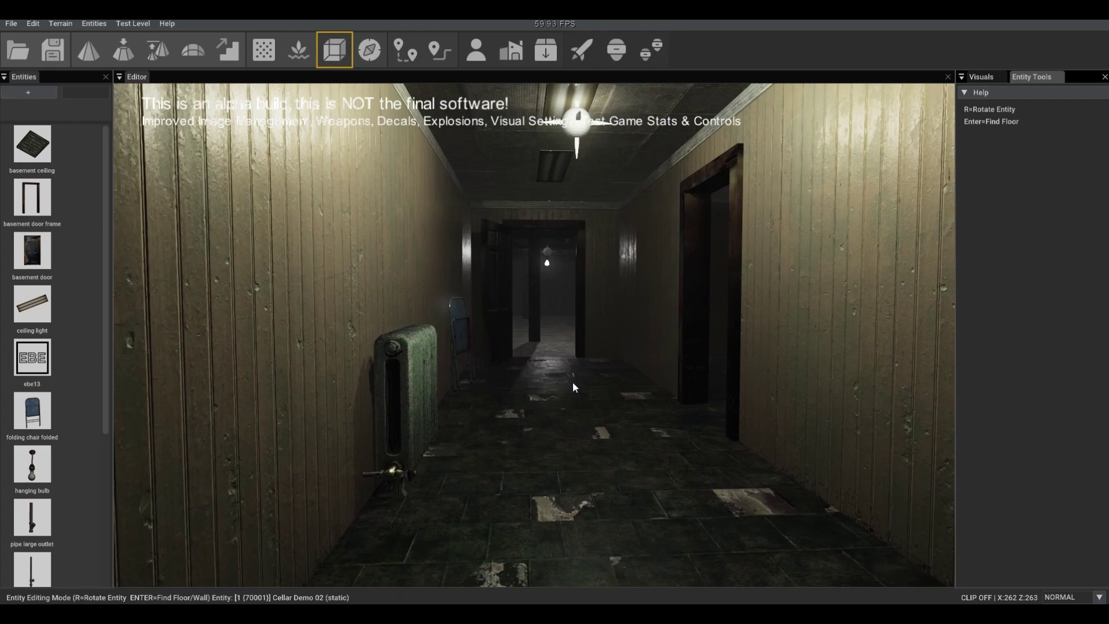
pyautogui.press('w')
pyautogui.moveTo(560, 388); pyautogui.dragTo(609, 340, button='right')
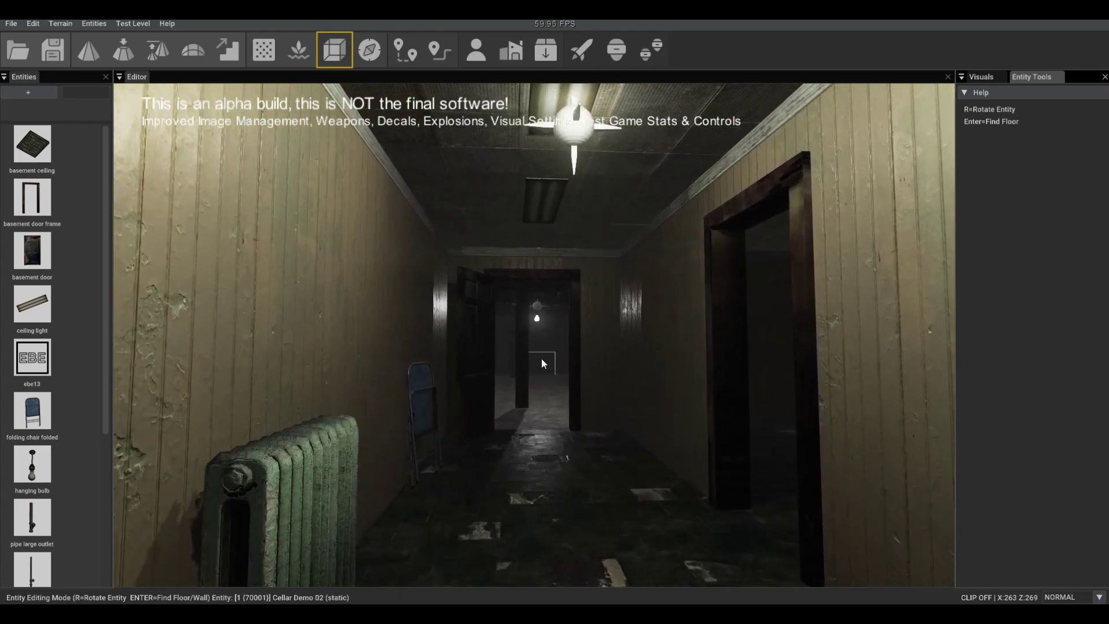
pyautogui.press('s')
pyautogui.moveTo(566, 302); pyautogui.dragTo(559, 248, button='right')
pyautogui.press('w')
pyautogui.press('s')
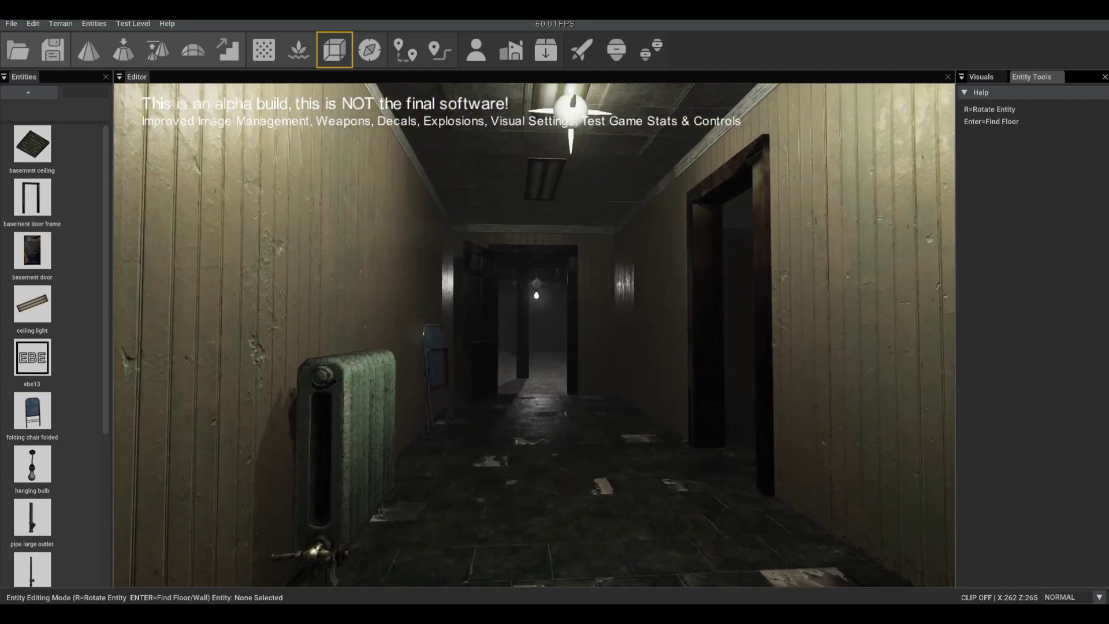
# - Open the level's visual settings and set the sun intensity to 0
pyautogui.click(982, 78)
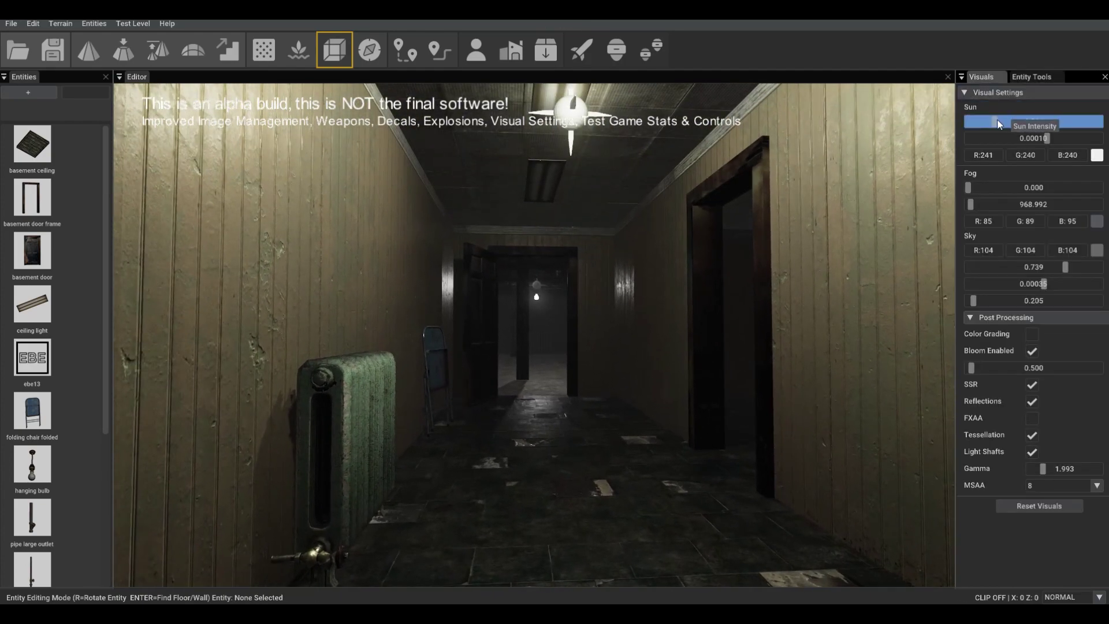
pyautogui.press('s')
pyautogui.moveTo(994, 120); pyautogui.dragTo(961, 122)
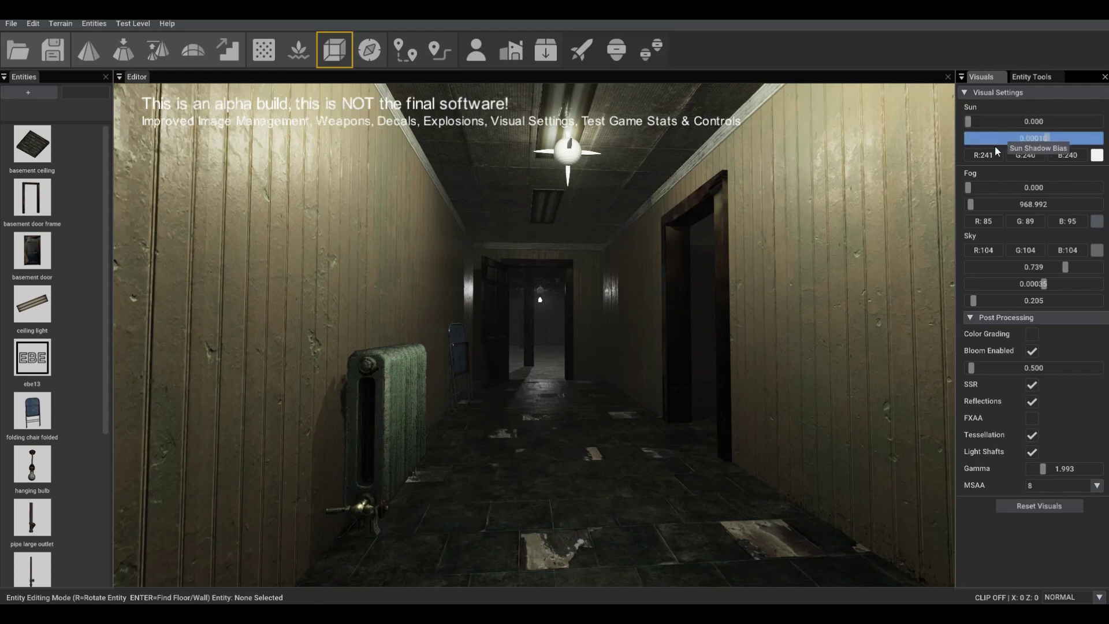
pyautogui.moveTo(778, 223)
pyautogui.mouseDown(button='right')
pyautogui.moveTo(739, 256)
pyautogui.moveTo(755, 295)
pyautogui.moveTo(779, 250)
pyautogui.moveTo(775, 225)
pyautogui.mouseUp(button='right')
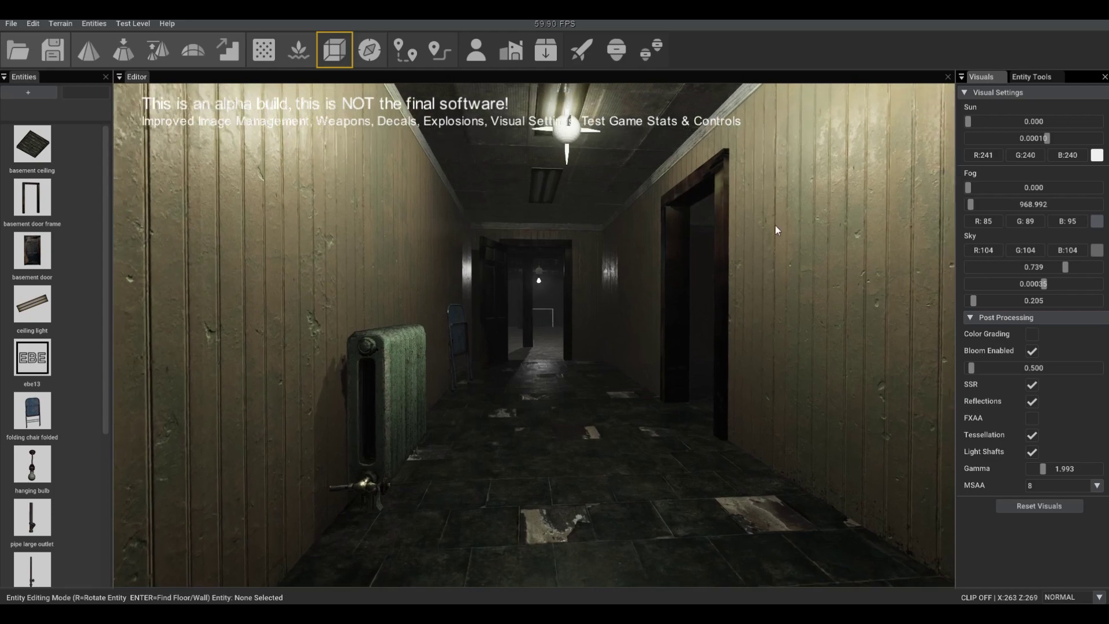
# - Leave the free-flight camera and examine the whole building from the overhead view with nothing selected
pyautogui.click(775, 230)
pyautogui.press('f')
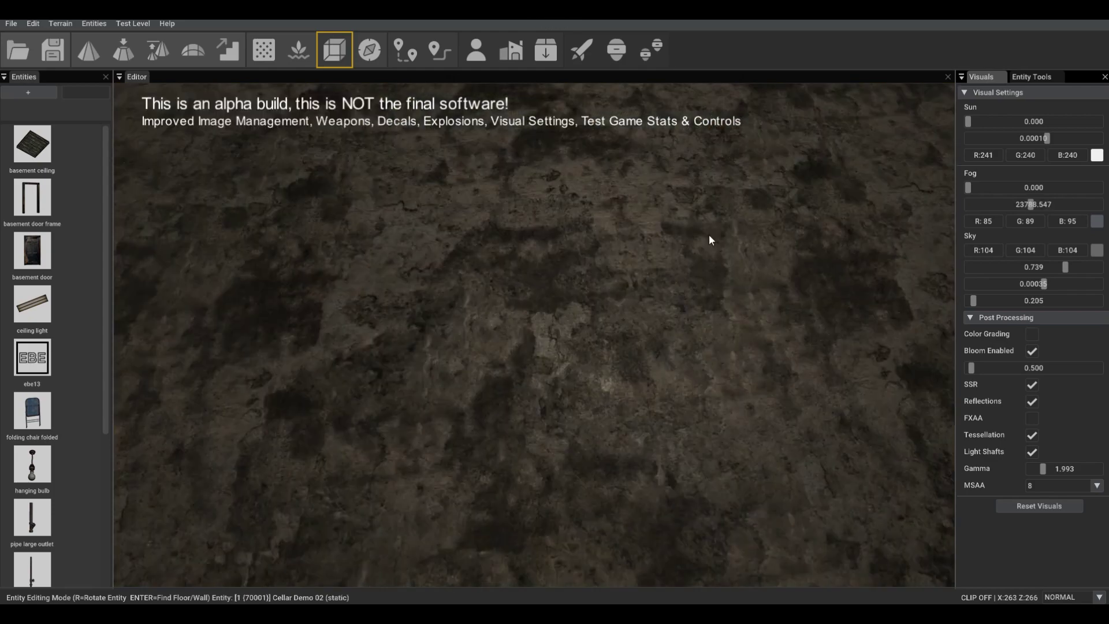
pyautogui.scroll(-6, 709, 235)
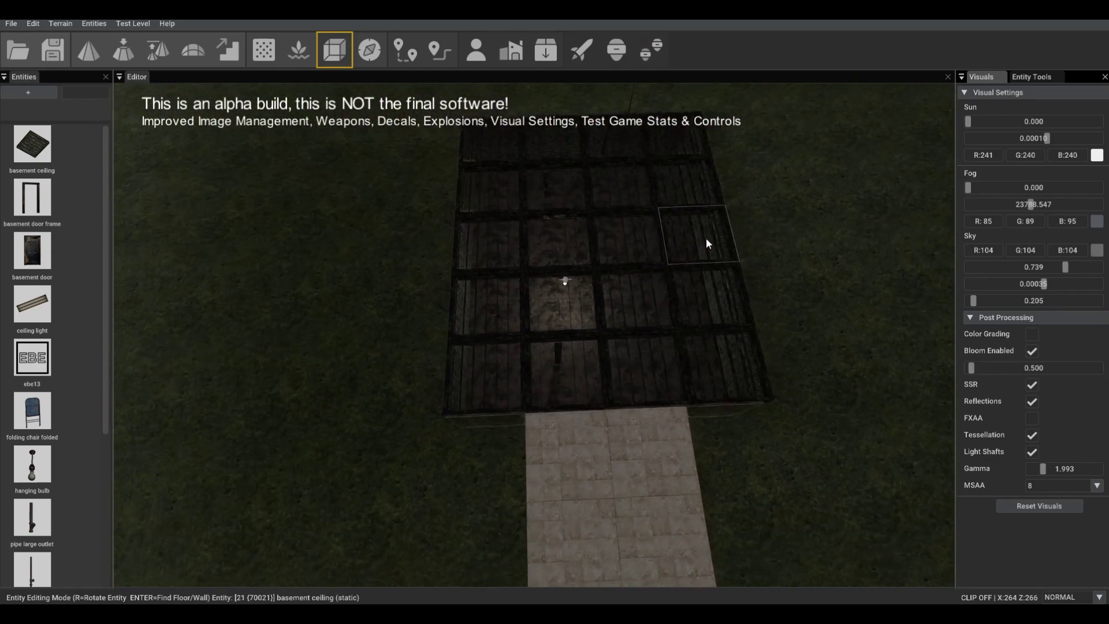
pyautogui.click(724, 428)
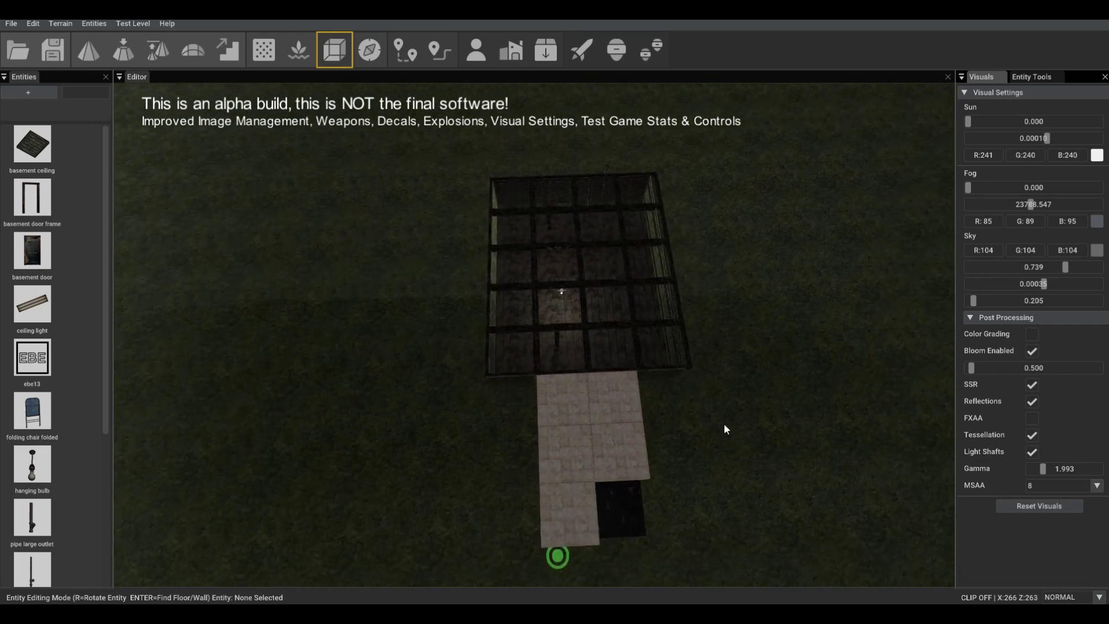
pyautogui.scroll(5, 577, 507)
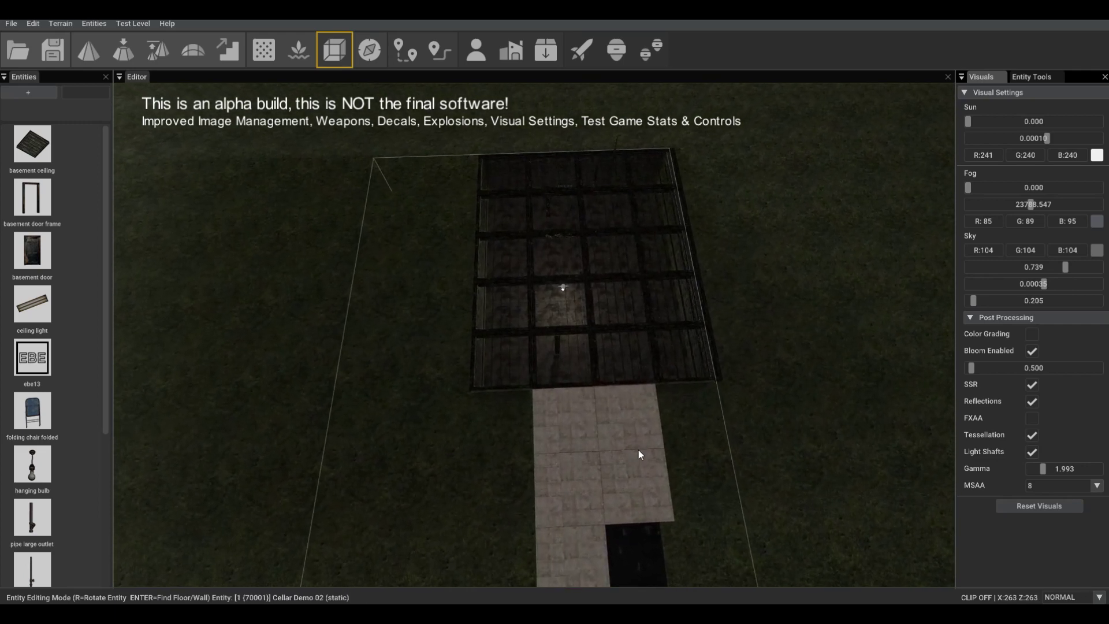
pyautogui.click(737, 374)
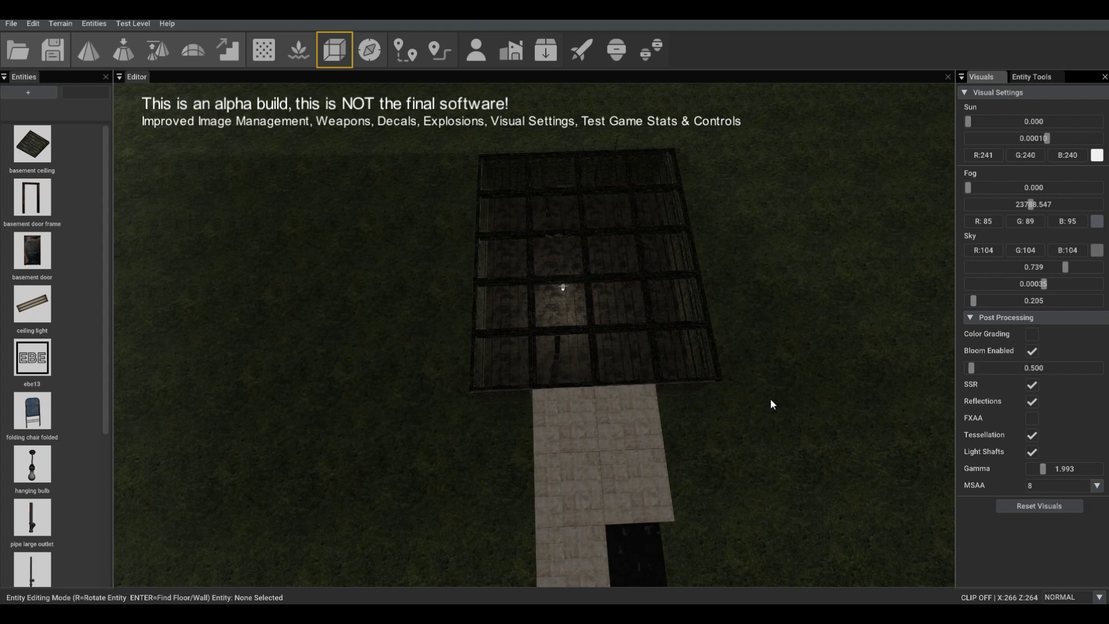
# - Run the level in test mode and look into the lit hallway from outside its open end
pyautogui.moveTo(769, 404); pyautogui.dragTo(742, 399, button='right')
pyautogui.press('w')
pyautogui.press('s')
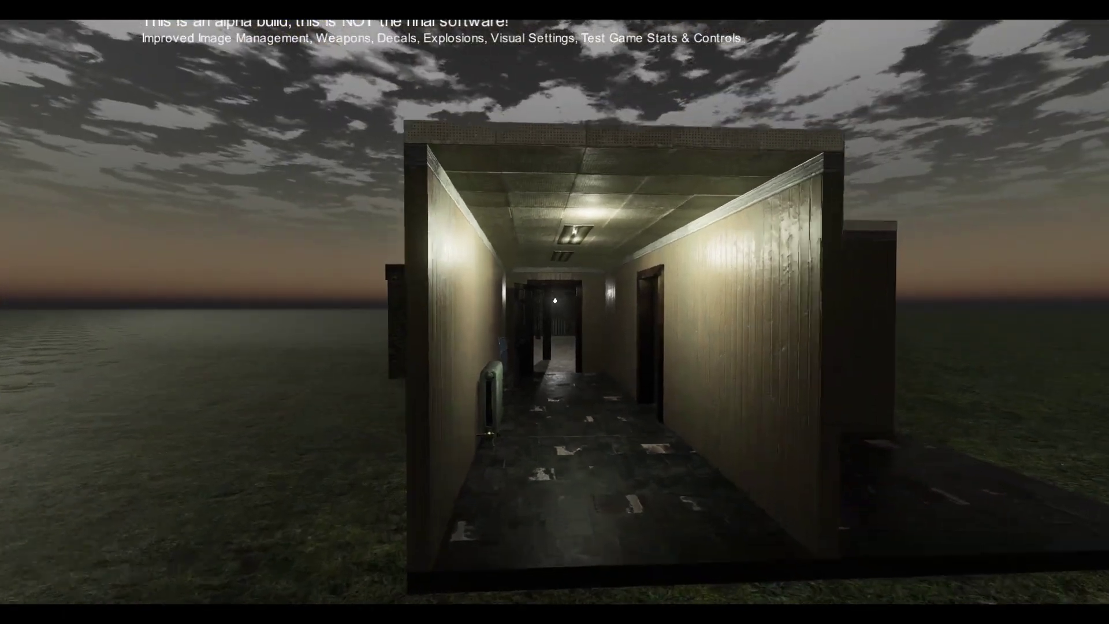